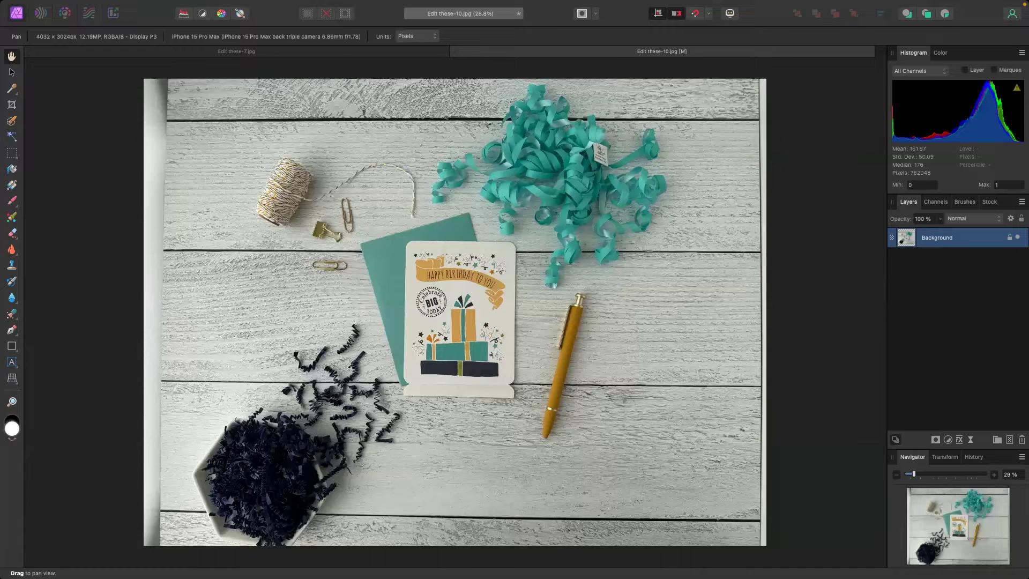
Add an Exposure adjustment layer that brightens the photo to 0.802.
{"action": "left_click", "coordinate": [949, 439]}
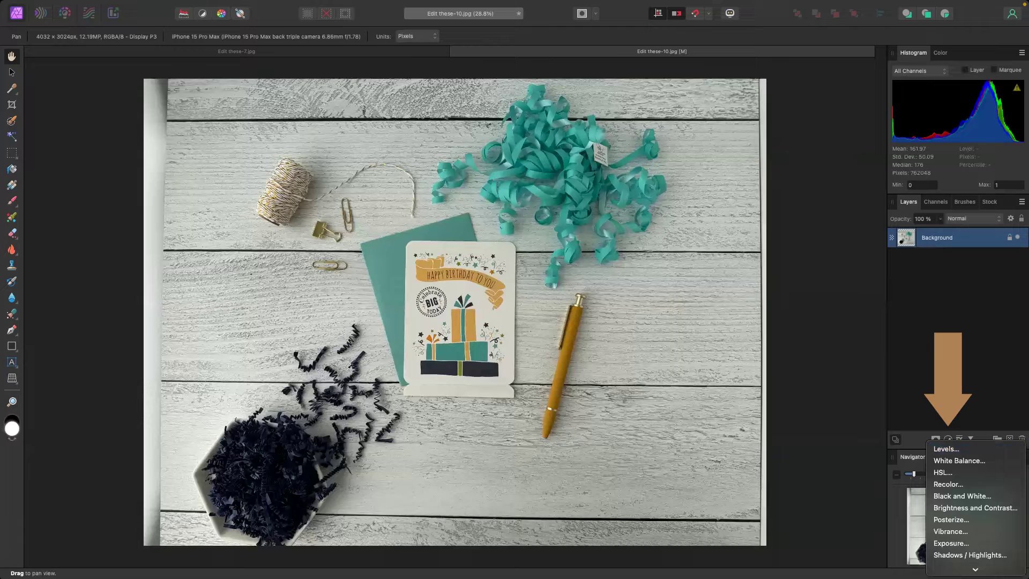
{"action": "left_click", "coordinate": [948, 439]}
{"action": "left_click", "coordinate": [950, 439]}
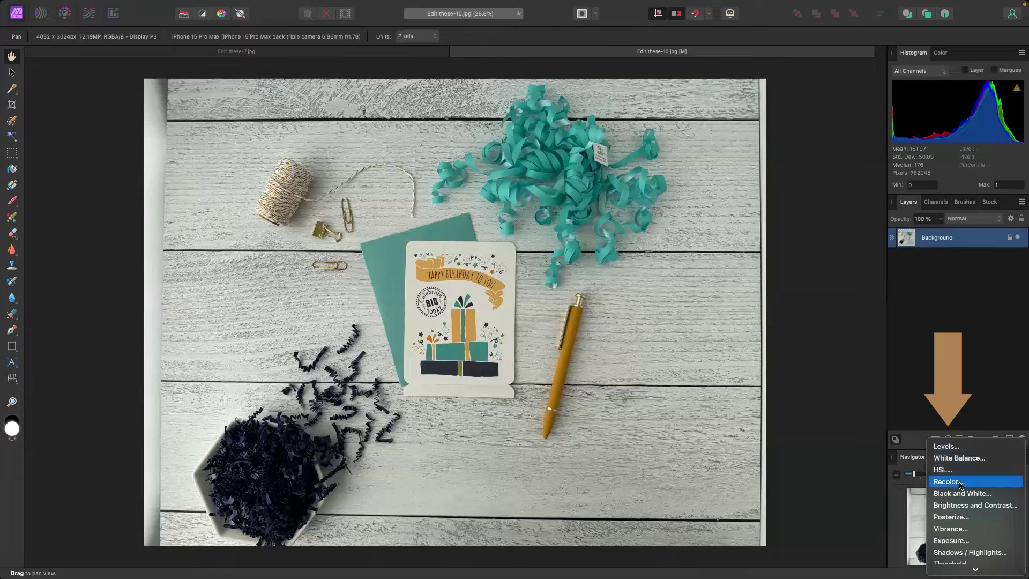
{"action": "left_click", "coordinate": [947, 541]}
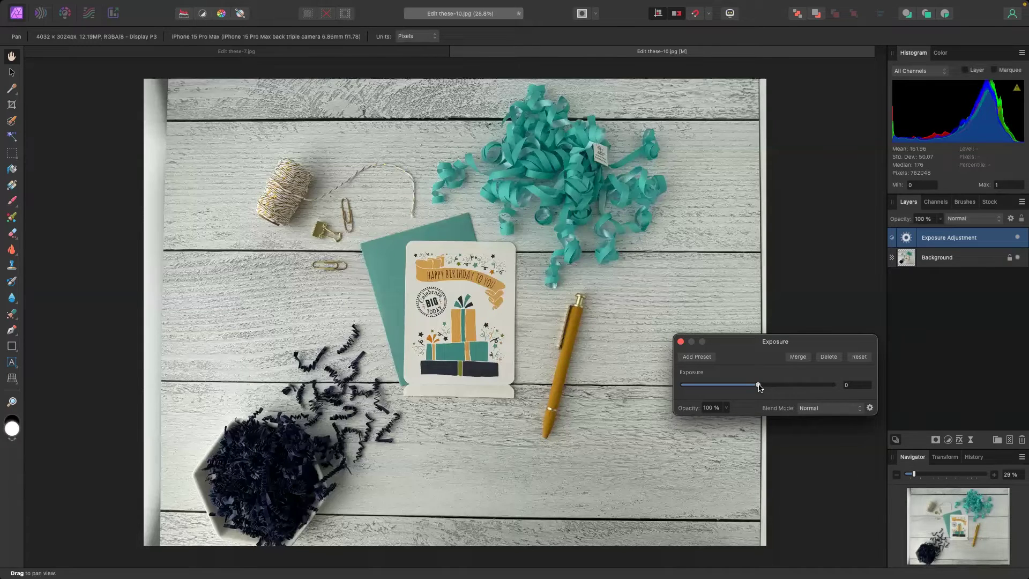
{"action": "mouse_move", "coordinate": [758, 387]}
{"action": "left_mouse_down"}
{"action": "mouse_move", "coordinate": [783, 386]}
{"action": "mouse_move", "coordinate": [717, 388]}
{"action": "mouse_move", "coordinate": [769, 389]}
{"action": "left_mouse_up"}
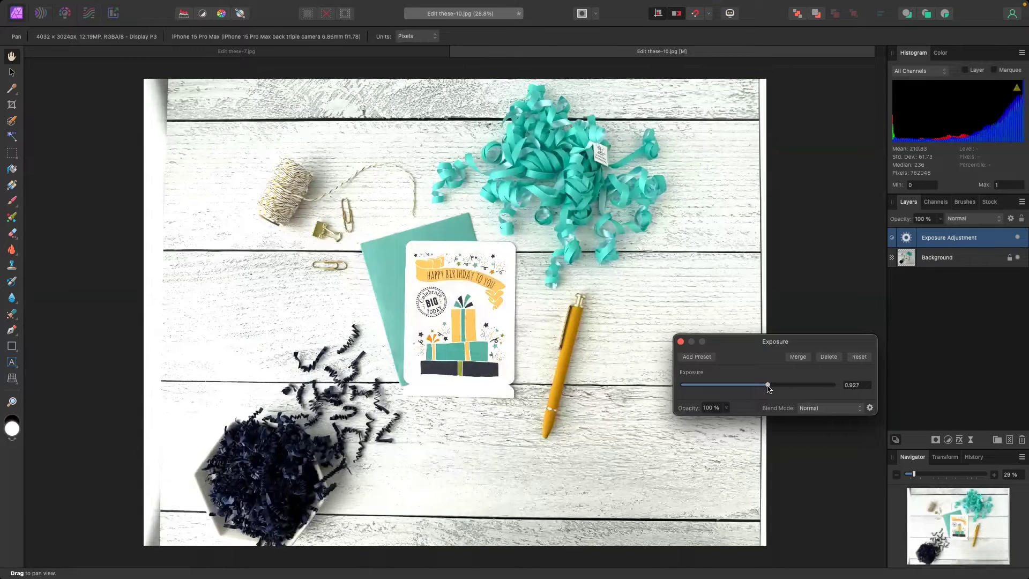
{"action": "left_click_drag", "start_coordinate": [768, 389], "coordinate": [767, 388]}
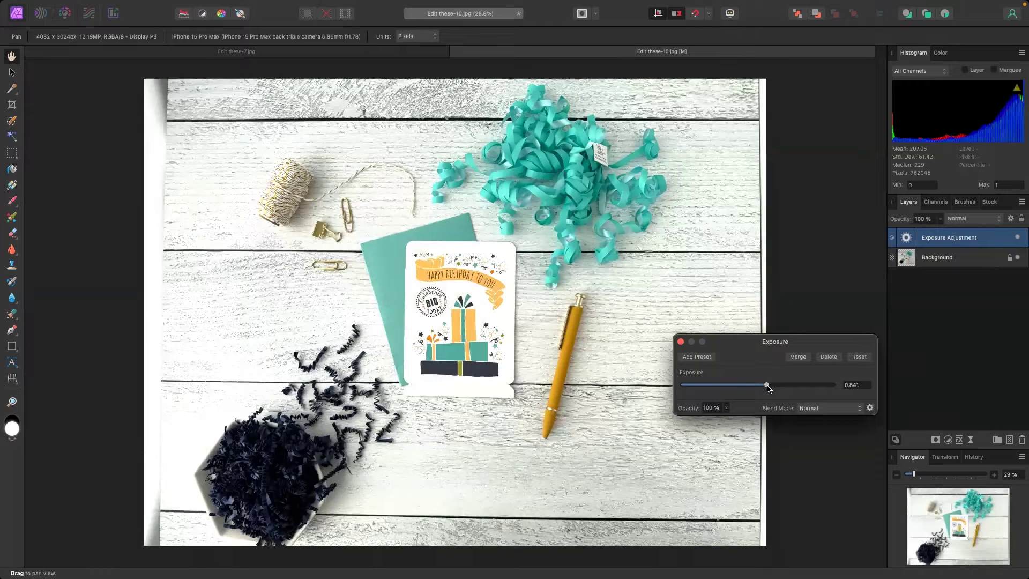
{"action": "left_click_drag", "start_coordinate": [768, 388], "coordinate": [768, 388]}
{"action": "left_click", "coordinate": [681, 342]}
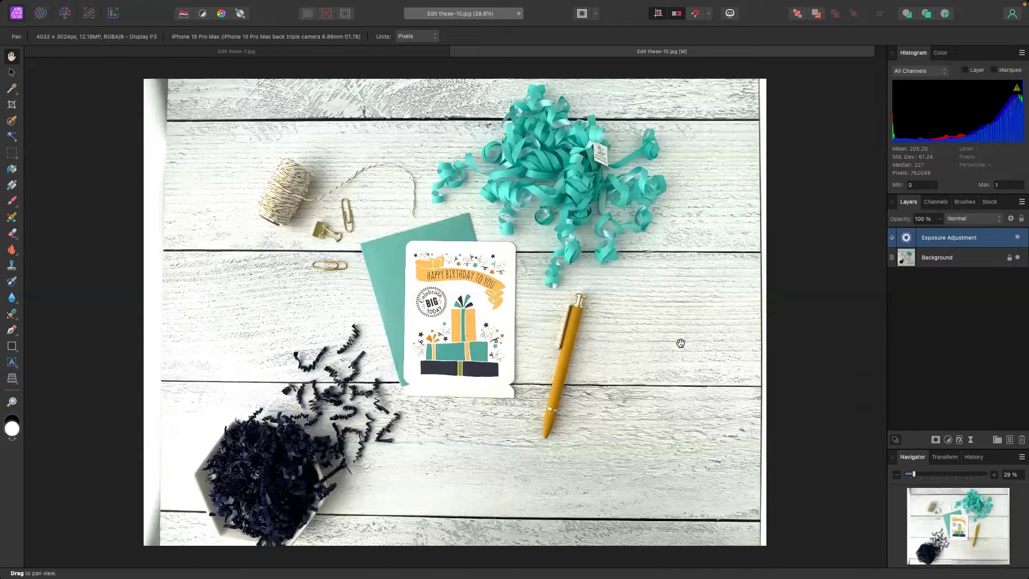
{"action": "right_click", "coordinate": [946, 242]}
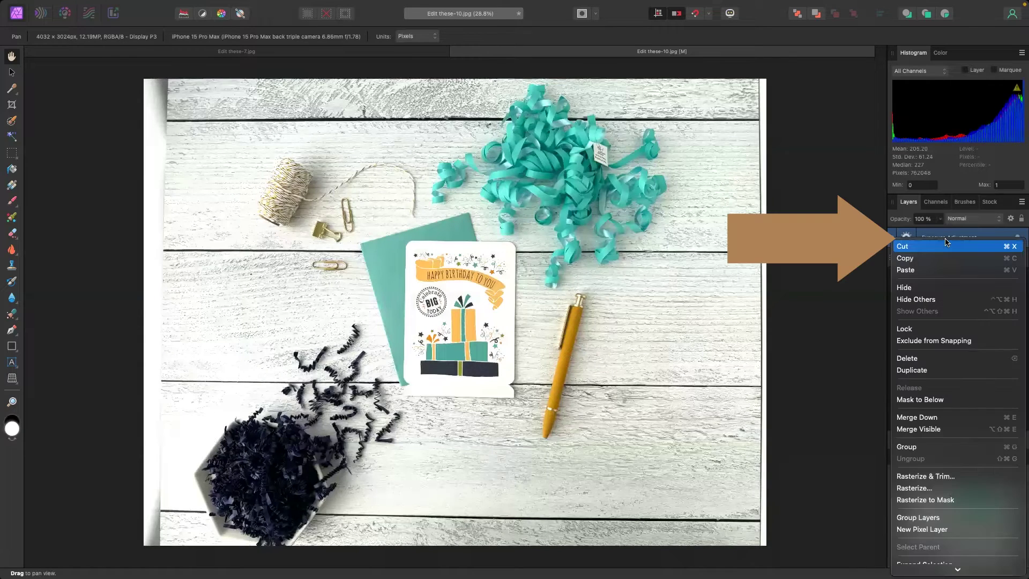
Delete the Exposure layer and add a Curves adjustment in its place.
{"action": "left_click", "coordinate": [939, 357]}
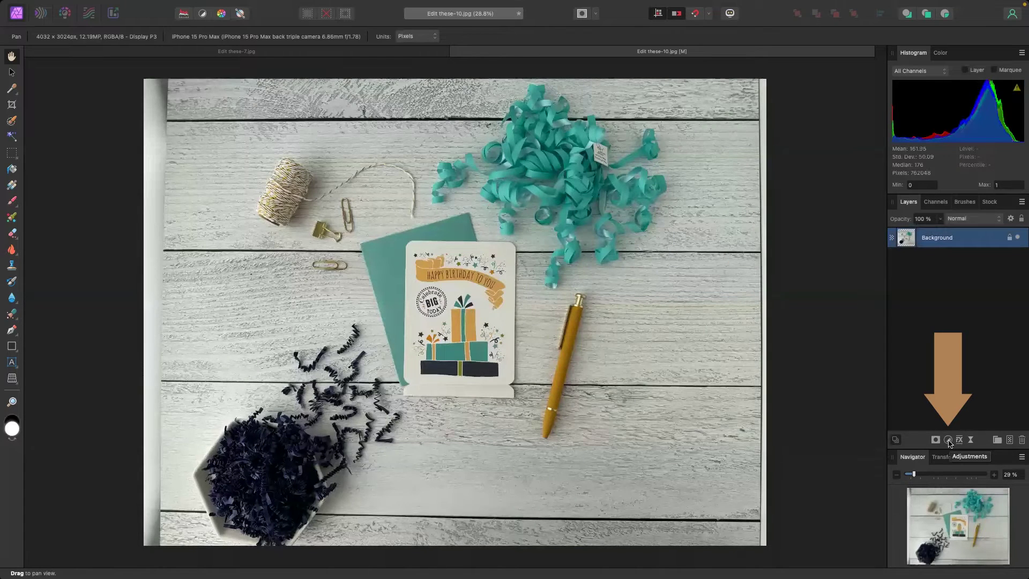
{"action": "left_click", "coordinate": [948, 440]}
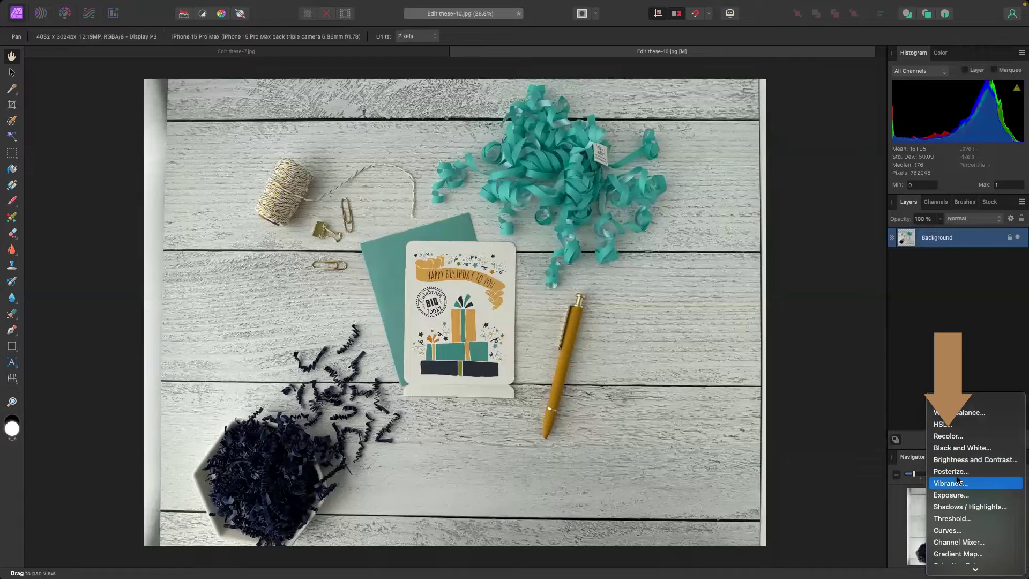
{"action": "left_click", "coordinate": [947, 531]}
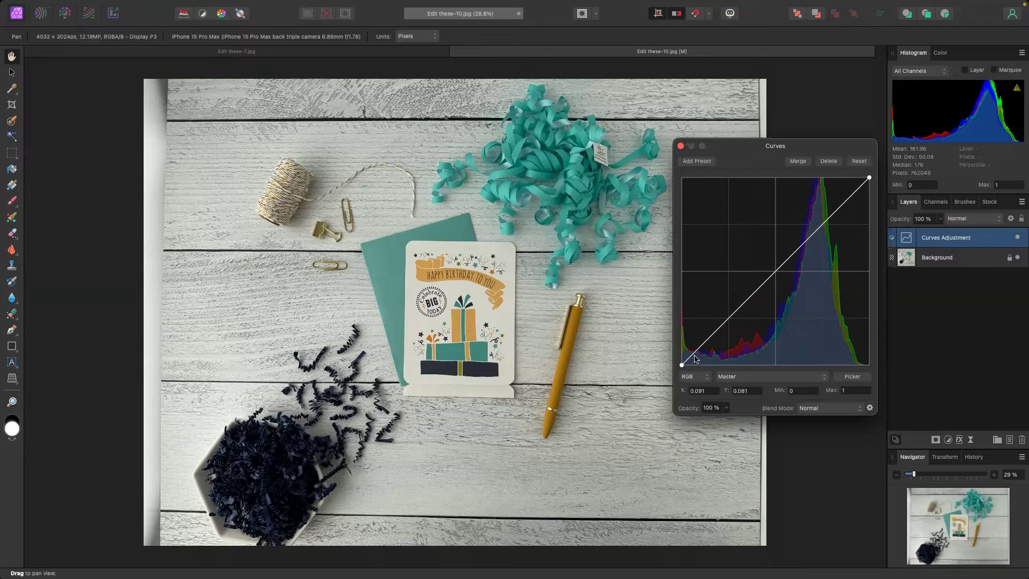
Bow the tone curve upward to brighten highlights, with a shadow point keeping darks deep.
{"action": "left_click_drag", "start_coordinate": [856, 193], "coordinate": [852, 183]}
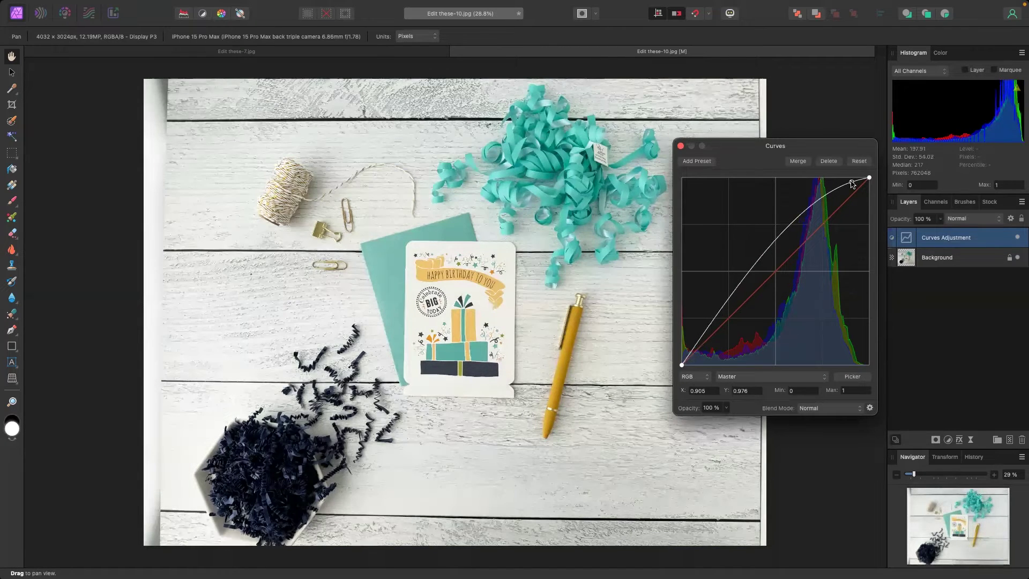
{"action": "left_click_drag", "start_coordinate": [853, 183], "coordinate": [852, 183]}
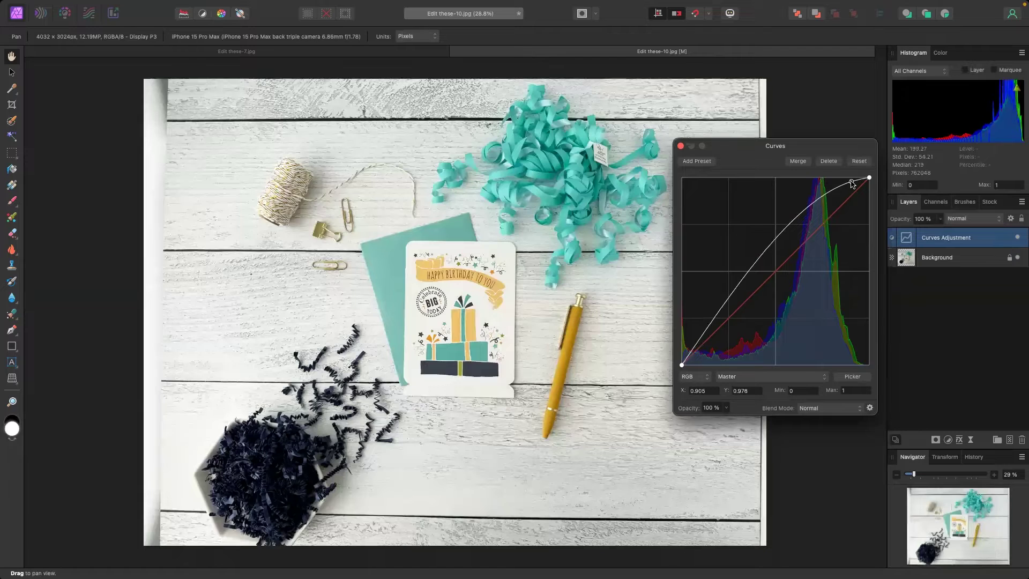
{"action": "mouse_move", "coordinate": [852, 183]}
{"action": "left_mouse_down"}
{"action": "mouse_move", "coordinate": [840, 174]}
{"action": "mouse_move", "coordinate": [846, 181]}
{"action": "left_mouse_up"}
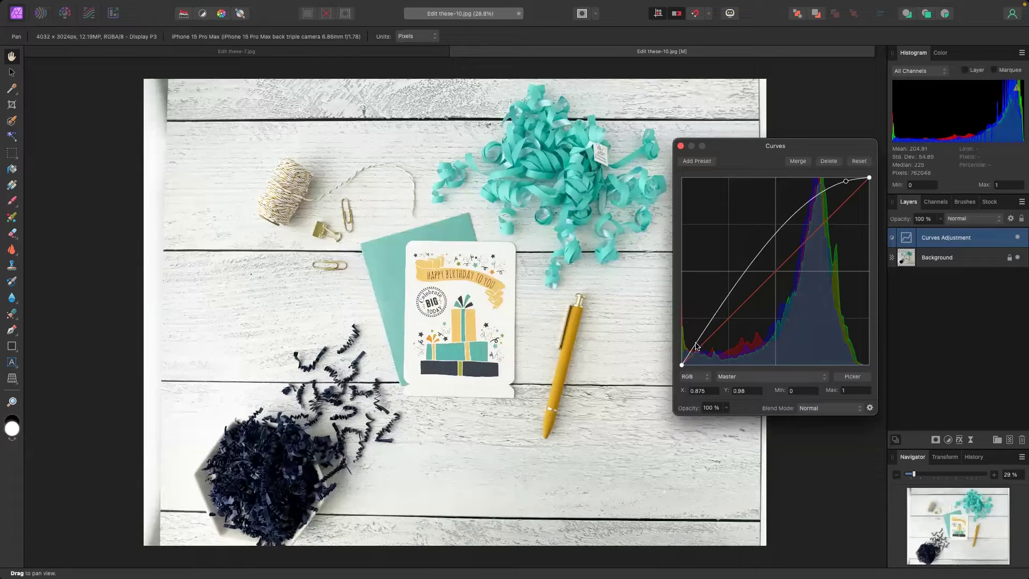
{"action": "left_click", "coordinate": [696, 345]}
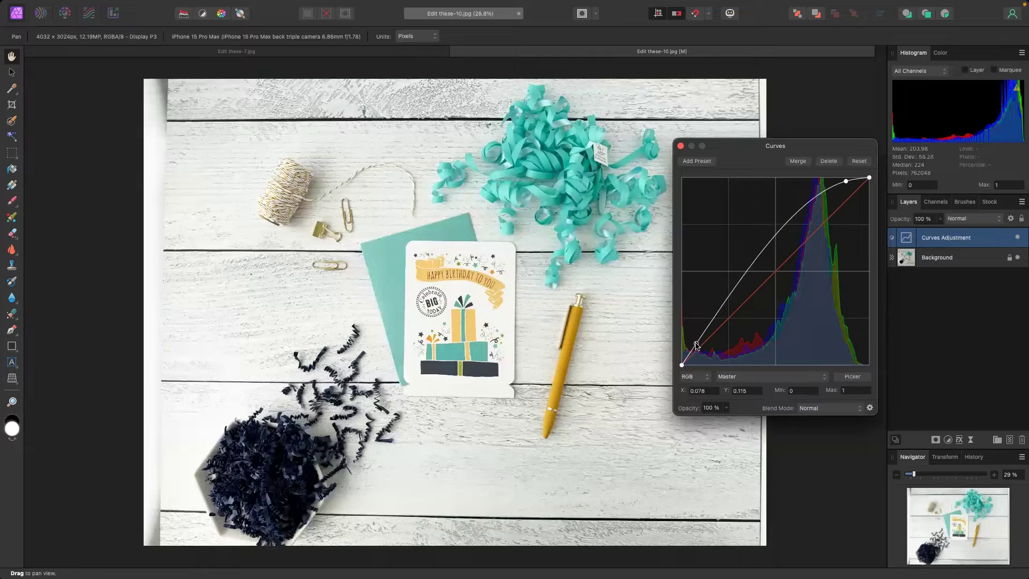
{"action": "mouse_move", "coordinate": [696, 345]}
{"action": "left_mouse_down"}
{"action": "mouse_move", "coordinate": [715, 357]}
{"action": "mouse_move", "coordinate": [699, 348]}
{"action": "left_mouse_up"}
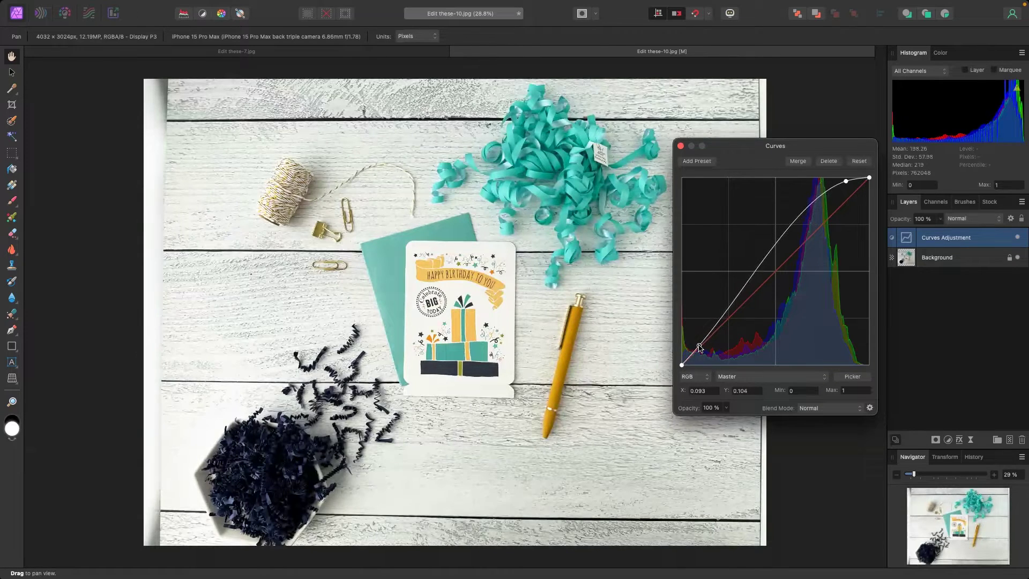
{"action": "left_click", "coordinate": [681, 146]}
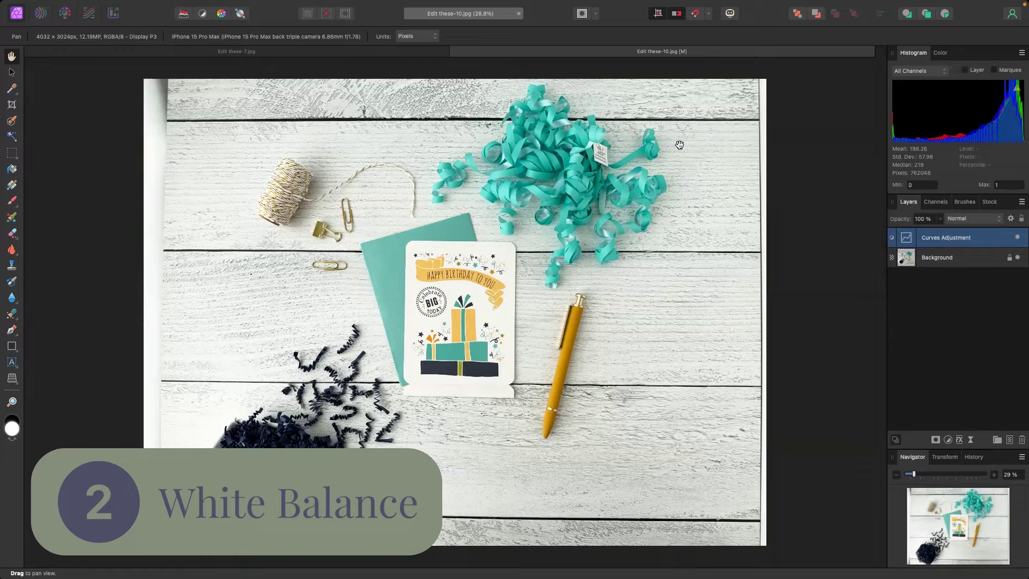
Add a White Balance adjustment and try warm and cool shifts, leaving it at 0%.
{"action": "left_click", "coordinate": [947, 439]}
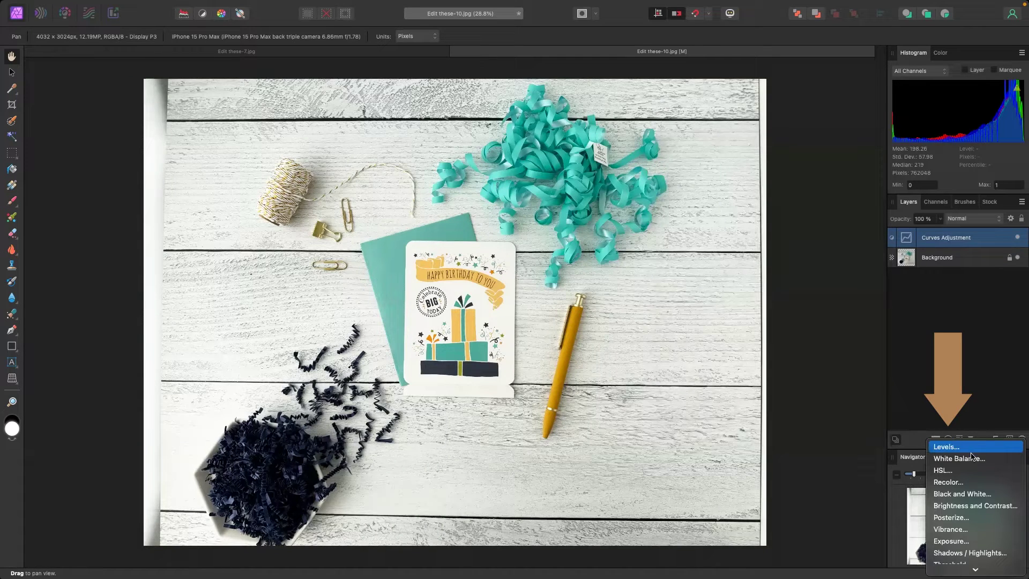
{"action": "left_click", "coordinate": [955, 460]}
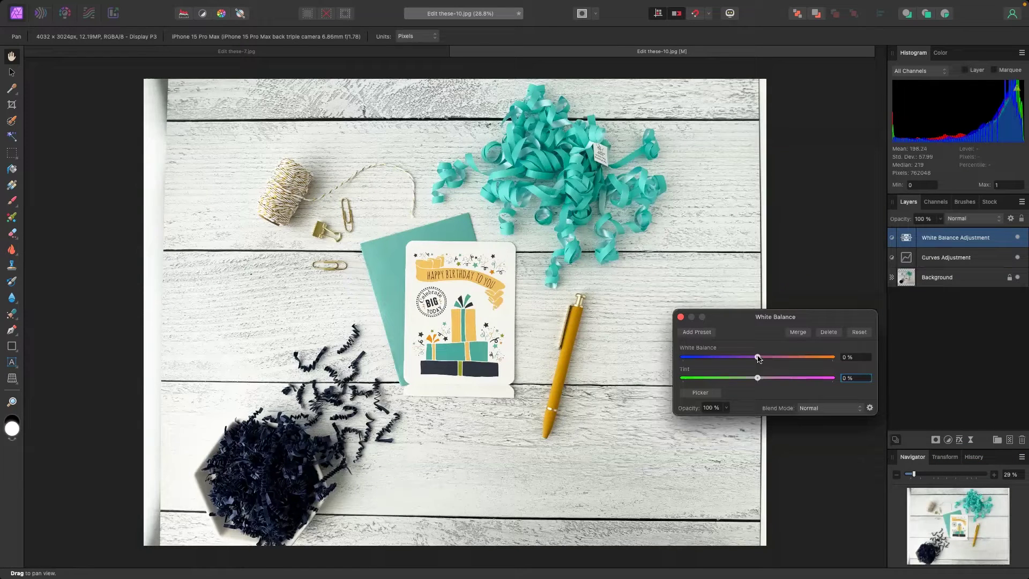
{"action": "left_click_drag", "start_coordinate": [759, 358], "coordinate": [802, 358]}
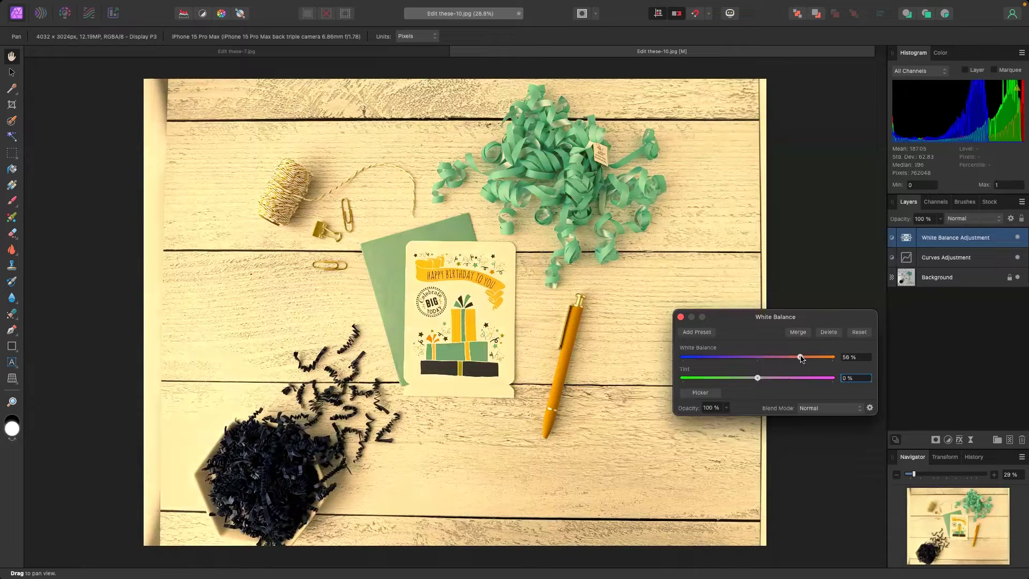
{"action": "left_click_drag", "start_coordinate": [802, 359], "coordinate": [758, 379]}
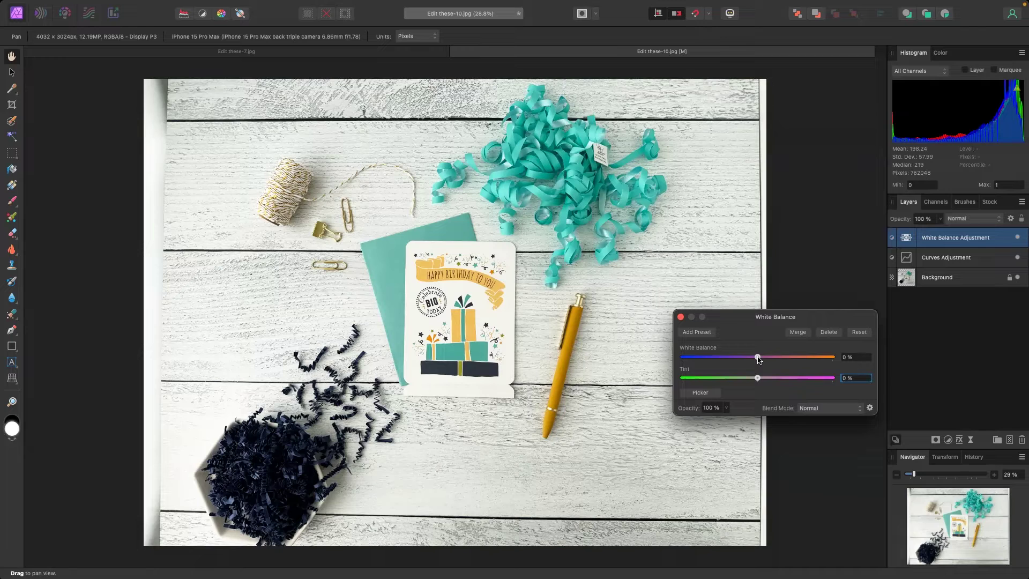
Set the White Balance value to 2%.
{"action": "left_click", "coordinate": [757, 358]}
{"action": "key", "text": "Return"}
{"action": "key", "text": "BackSpace"}
{"action": "type", "text": "1"}
{"action": "key", "text": "BackSpace"}
{"action": "left_click_drag", "start_coordinate": [758, 359], "coordinate": [762, 358]}
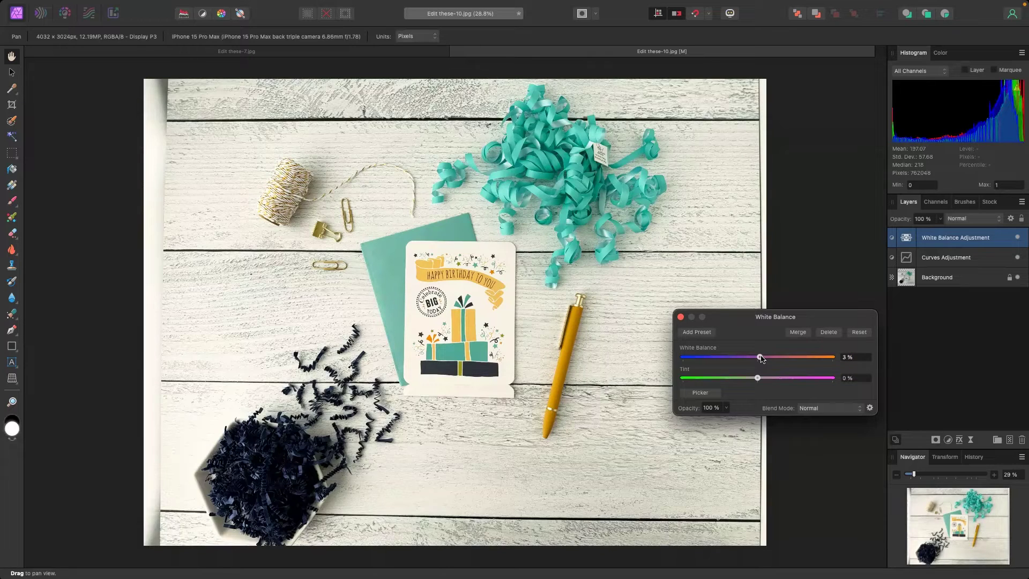
{"action": "left_click_drag", "start_coordinate": [762, 359], "coordinate": [763, 359]}
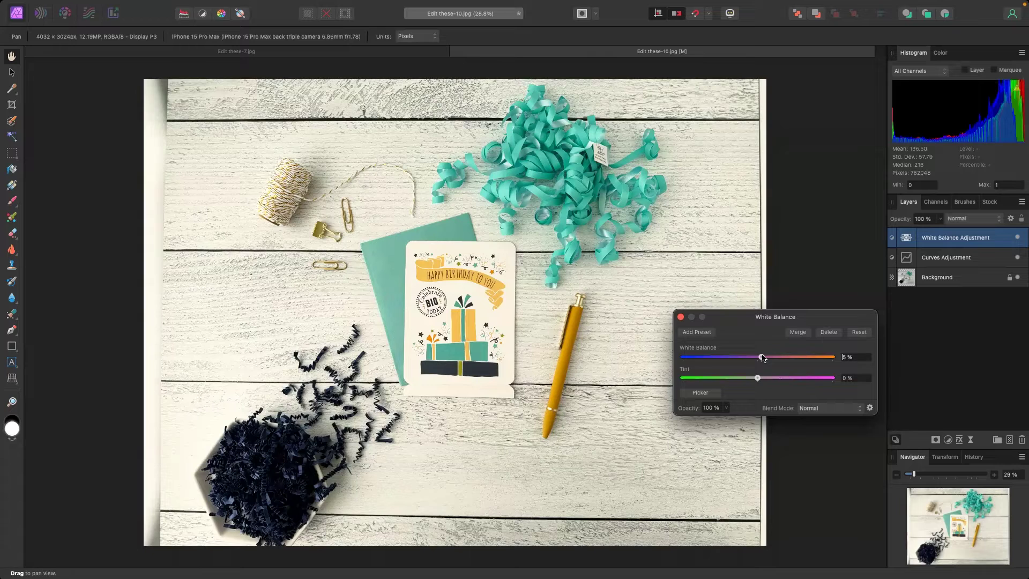
{"action": "left_click_drag", "start_coordinate": [763, 358], "coordinate": [760, 359]}
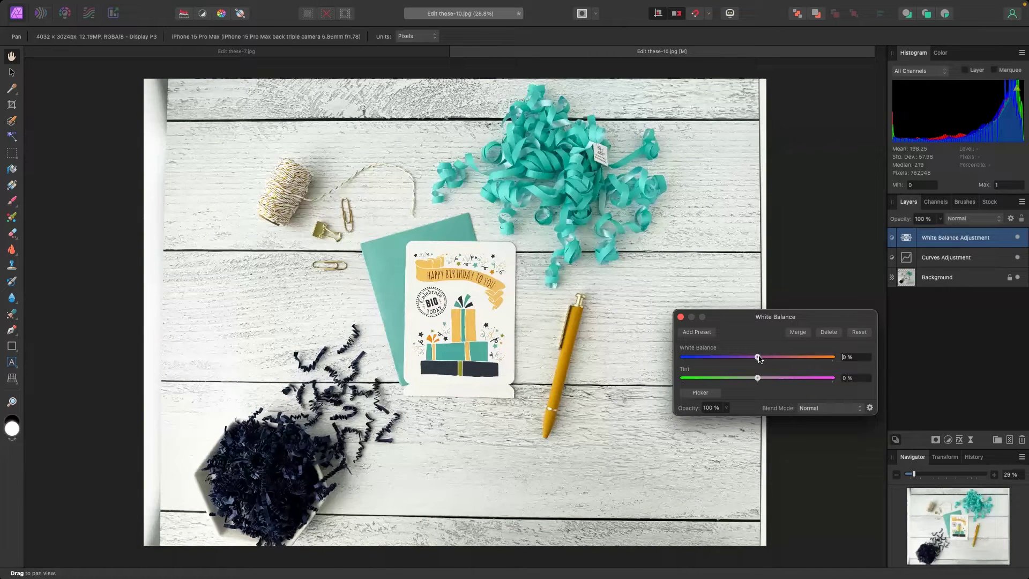
{"action": "left_click_drag", "start_coordinate": [759, 359], "coordinate": [761, 358]}
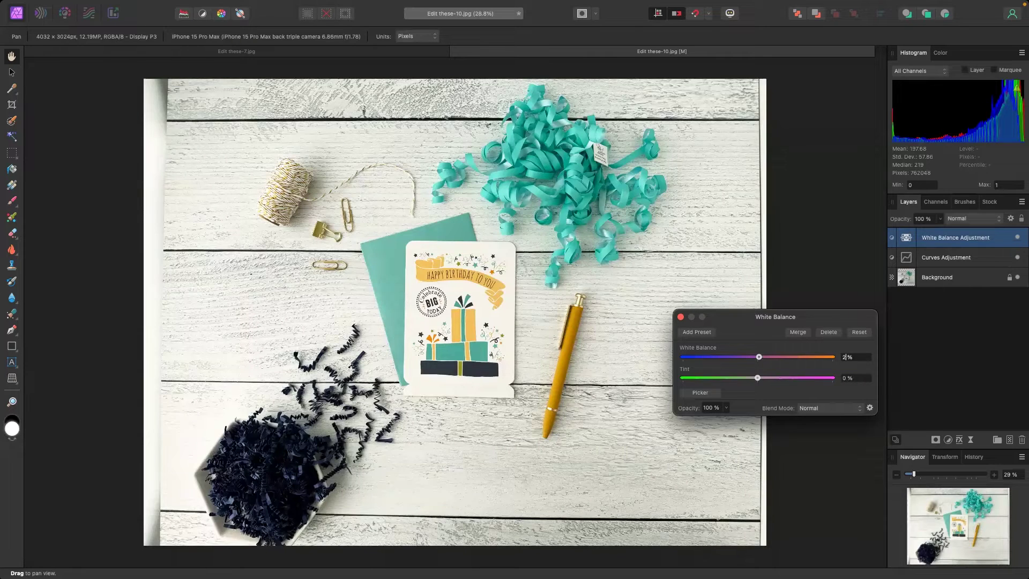
{"action": "key", "text": "Delete"}
{"action": "key", "text": "Delete"}
{"action": "key", "text": "Delete"}
{"action": "type", "text": "1"}
{"action": "key", "text": "Return"}
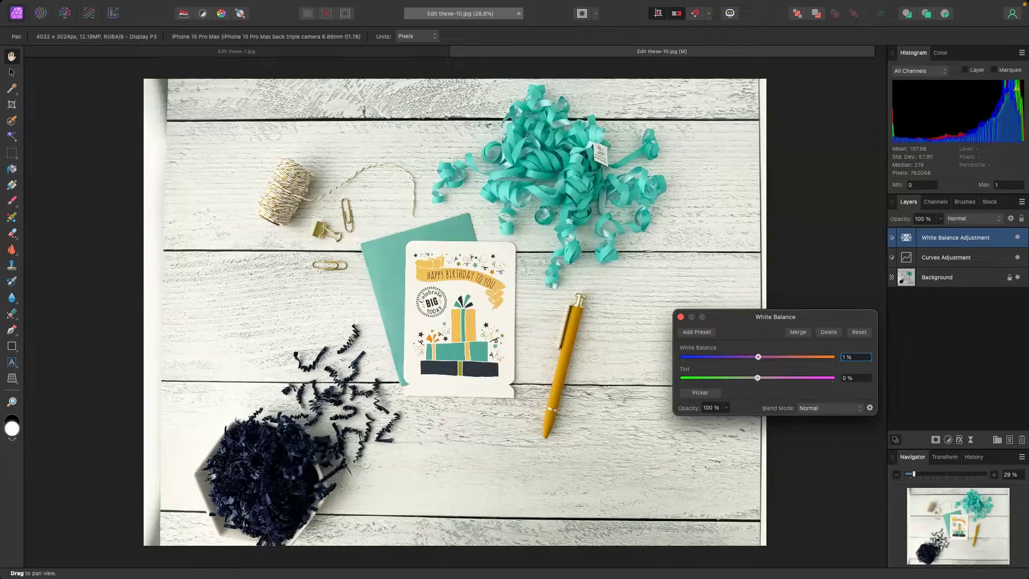
{"action": "key", "text": "Up"}
{"action": "key", "text": "Up"}
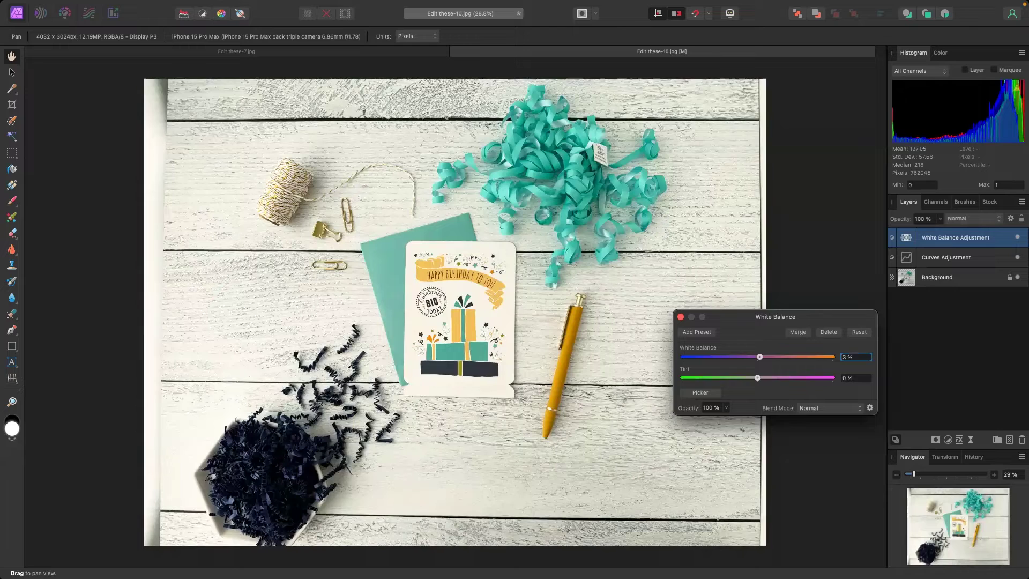
{"action": "key", "text": "Down"}
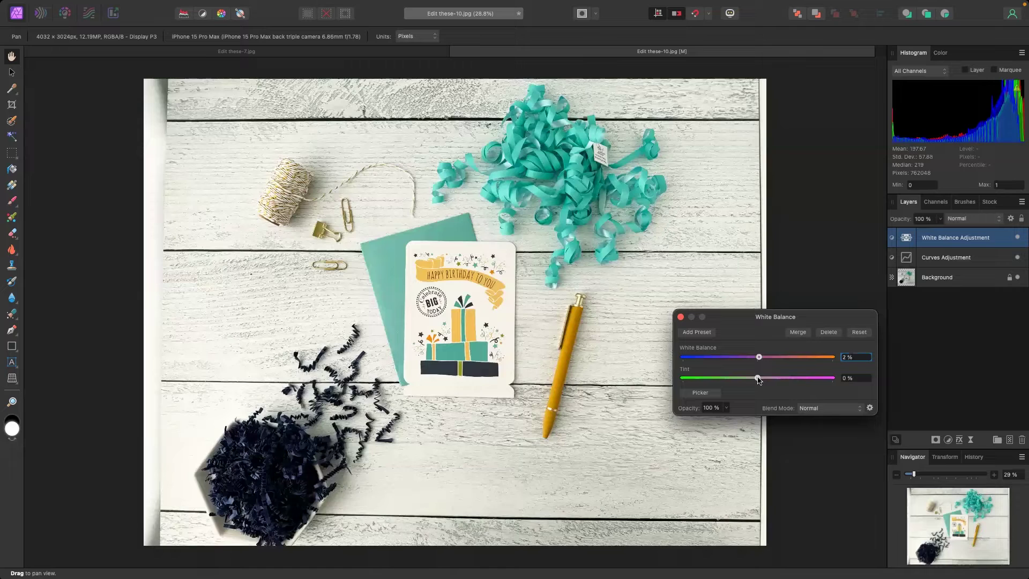
Add a 5% tint and close the White Balance settings.
{"action": "left_click_drag", "start_coordinate": [758, 379], "coordinate": [763, 379]}
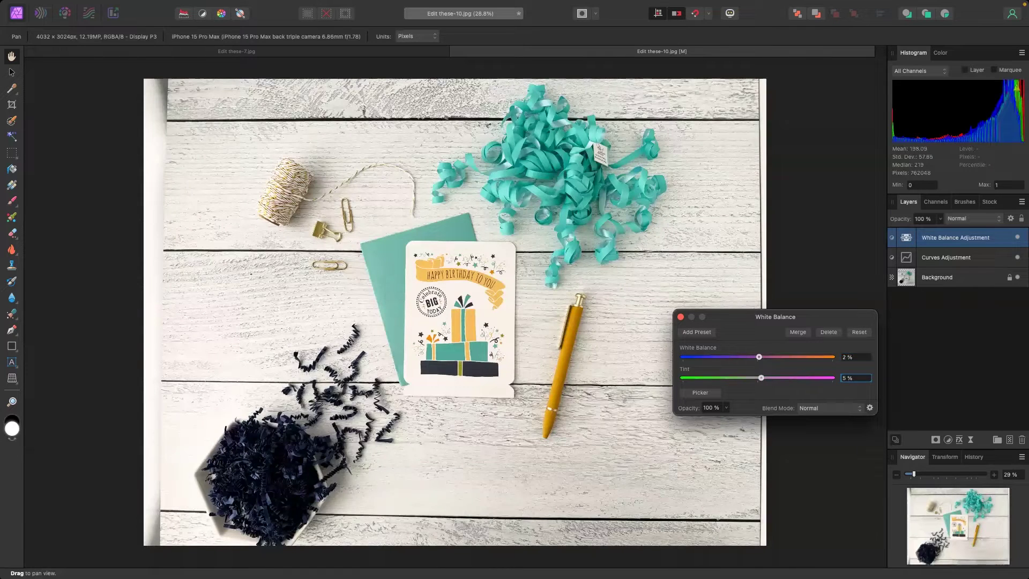
{"action": "left_click", "coordinate": [680, 317]}
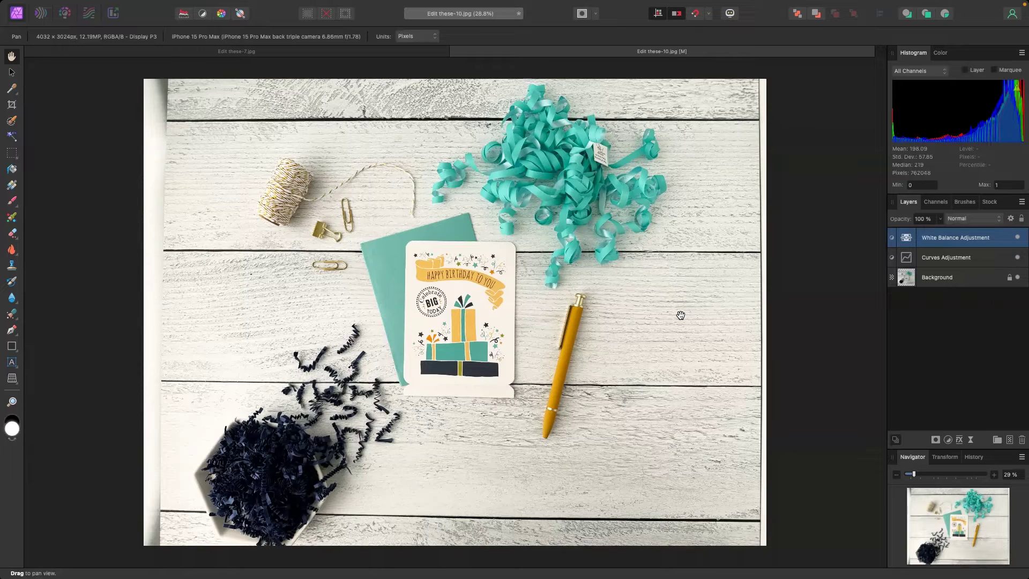
{"action": "left_click", "coordinate": [948, 440]}
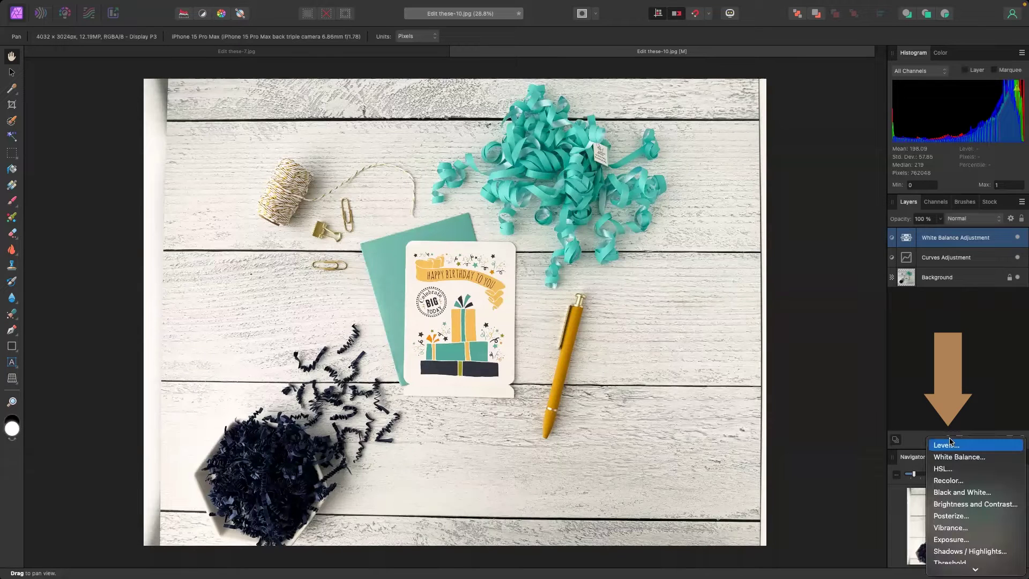
Add an HSL Shift adjustment and look through its colour ranges.
{"action": "left_click", "coordinate": [943, 470]}
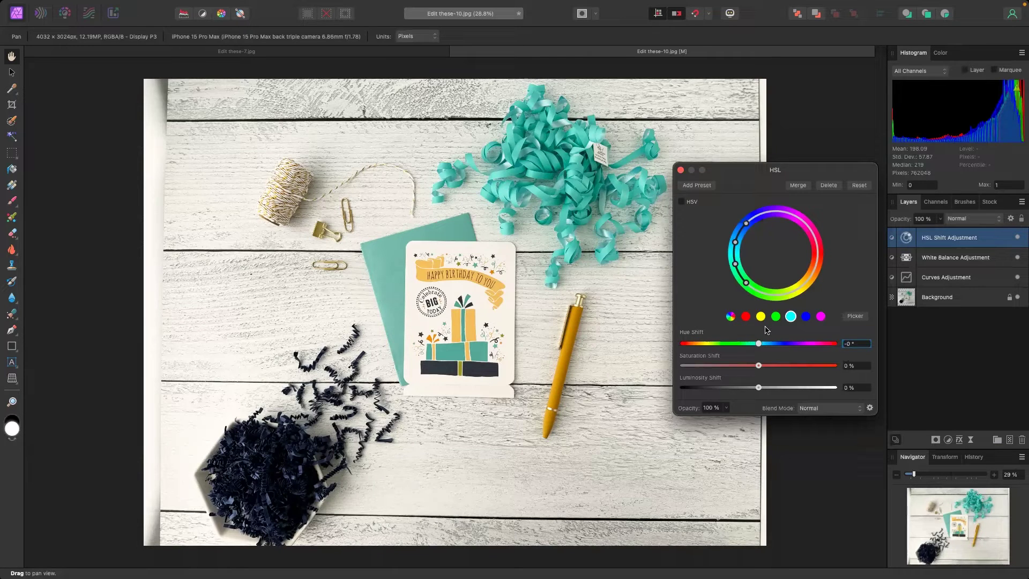
{"action": "left_click", "coordinate": [776, 316]}
{"action": "left_click", "coordinate": [761, 316]}
{"action": "left_click", "coordinate": [791, 316]}
{"action": "left_click", "coordinate": [806, 316]}
{"action": "left_click", "coordinate": [820, 316]}
{"action": "left_click", "coordinate": [805, 316]}
{"action": "left_click", "coordinate": [791, 316]}
{"action": "left_click", "coordinate": [776, 317]}
Try green and cyan hue shifts, settling cyan at 3° and narrowing its range.
{"action": "mouse_move", "coordinate": [758, 343]}
{"action": "left_mouse_down"}
{"action": "mouse_move", "coordinate": [775, 344]}
{"action": "mouse_move", "coordinate": [747, 345]}
{"action": "mouse_move", "coordinate": [781, 344]}
{"action": "mouse_move", "coordinate": [751, 344]}
{"action": "mouse_move", "coordinate": [775, 344]}
{"action": "mouse_move", "coordinate": [759, 347]}
{"action": "left_mouse_up"}
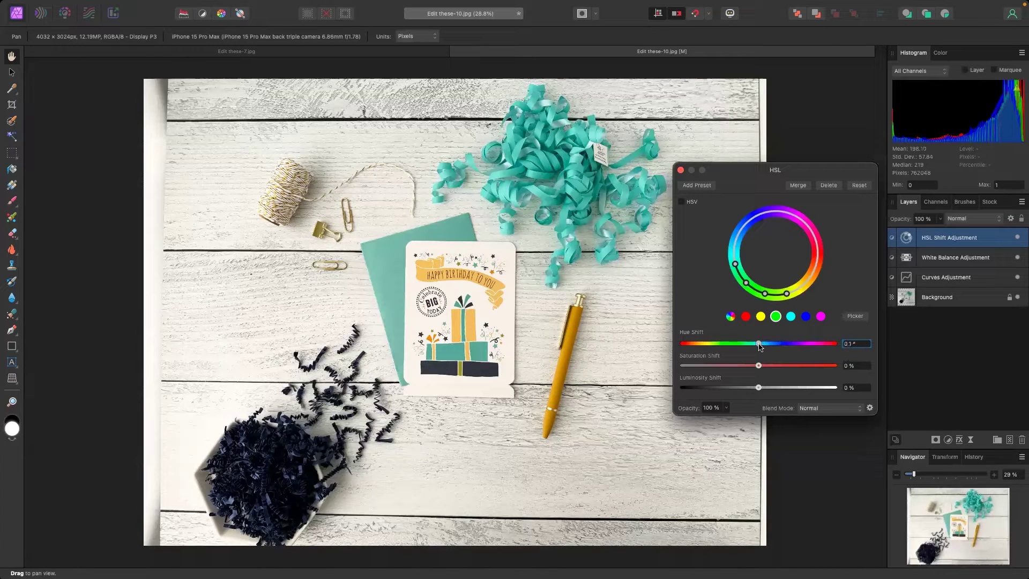
{"action": "left_click", "coordinate": [791, 316]}
{"action": "left_click_drag", "start_coordinate": [759, 343], "coordinate": [786, 344]}
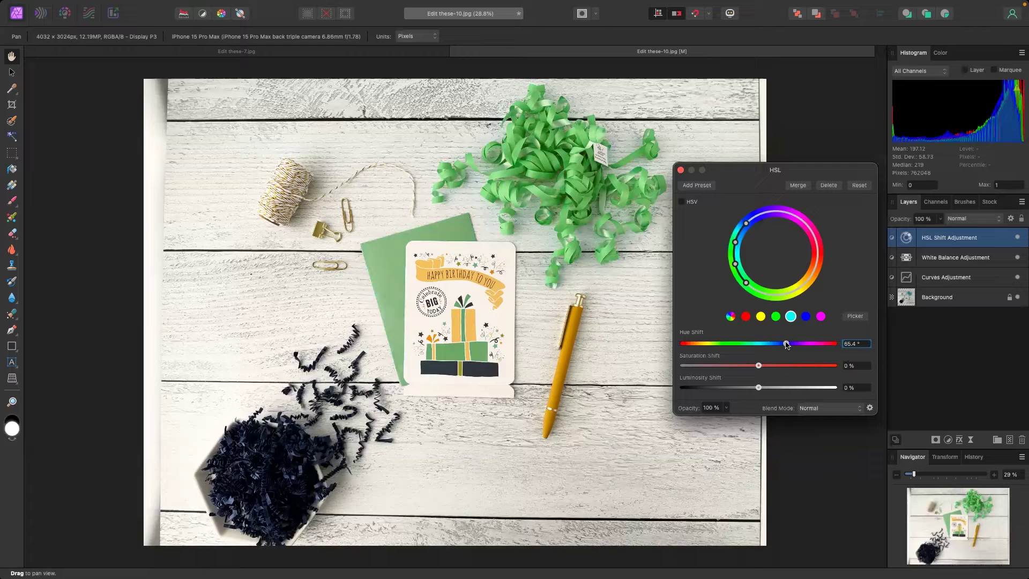
{"action": "left_click_drag", "start_coordinate": [786, 345], "coordinate": [759, 349]}
{"action": "left_click_drag", "start_coordinate": [760, 349], "coordinate": [760, 349]}
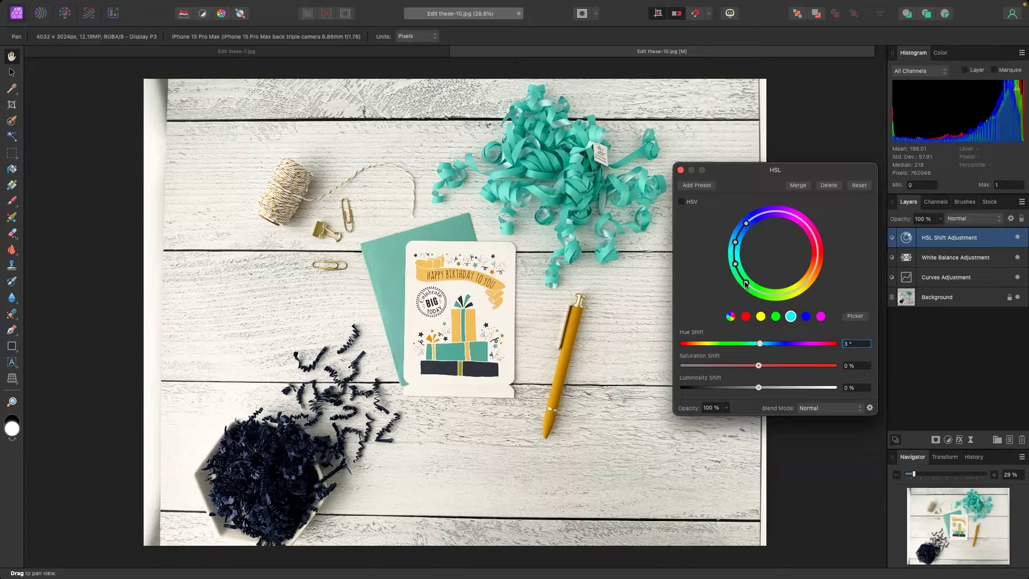
{"action": "left_click_drag", "start_coordinate": [745, 282], "coordinate": [739, 273]}
{"action": "left_click_drag", "start_coordinate": [749, 228], "coordinate": [742, 238]}
Nudge the yellows, then give blues a 4° hue shift and 3% saturation boost.
{"action": "left_click", "coordinate": [762, 317]}
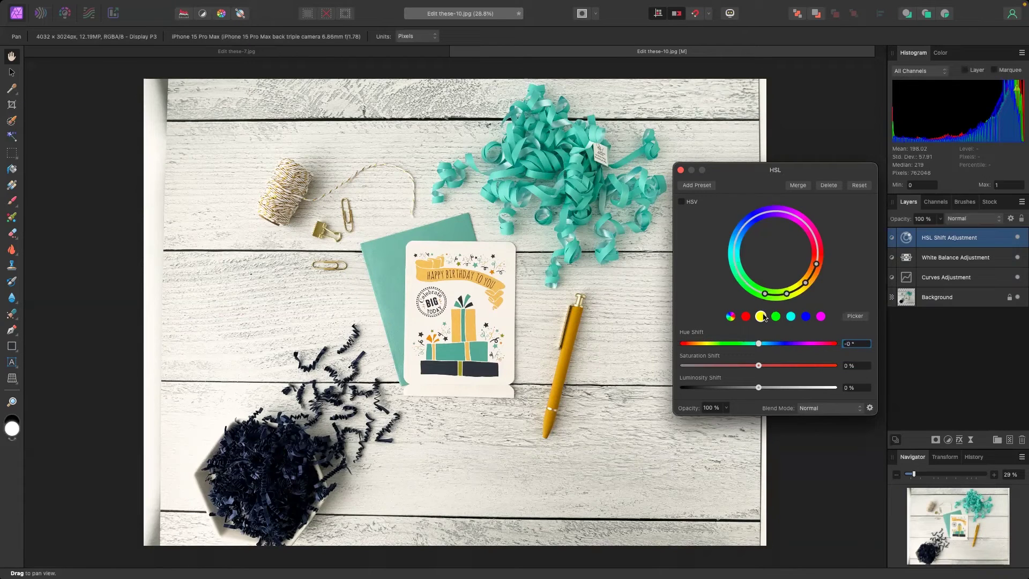
{"action": "mouse_move", "coordinate": [756, 348]}
{"action": "left_mouse_down"}
{"action": "mouse_move", "coordinate": [770, 347]}
{"action": "mouse_move", "coordinate": [758, 346]}
{"action": "left_mouse_up"}
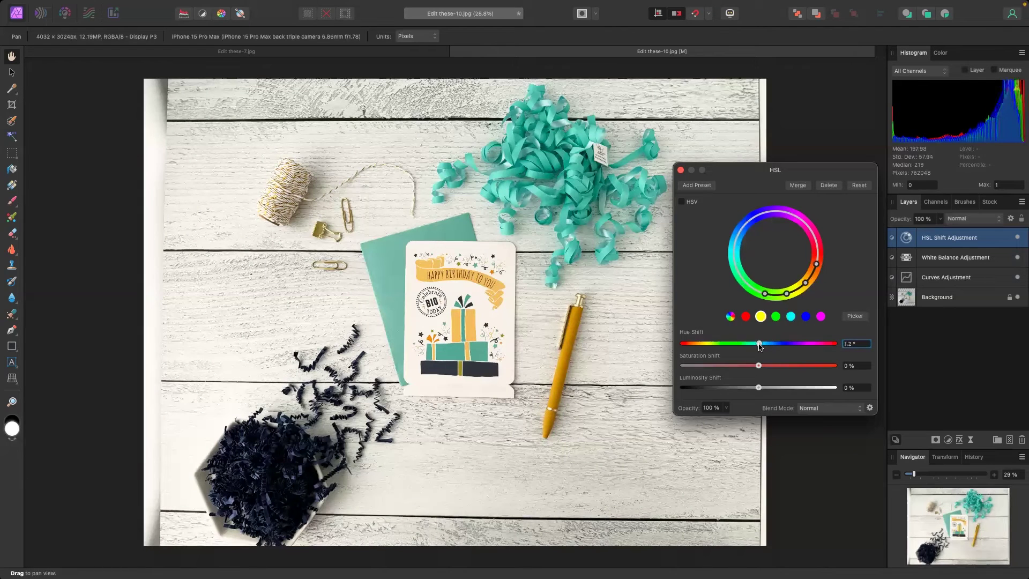
{"action": "left_click", "coordinate": [805, 317]}
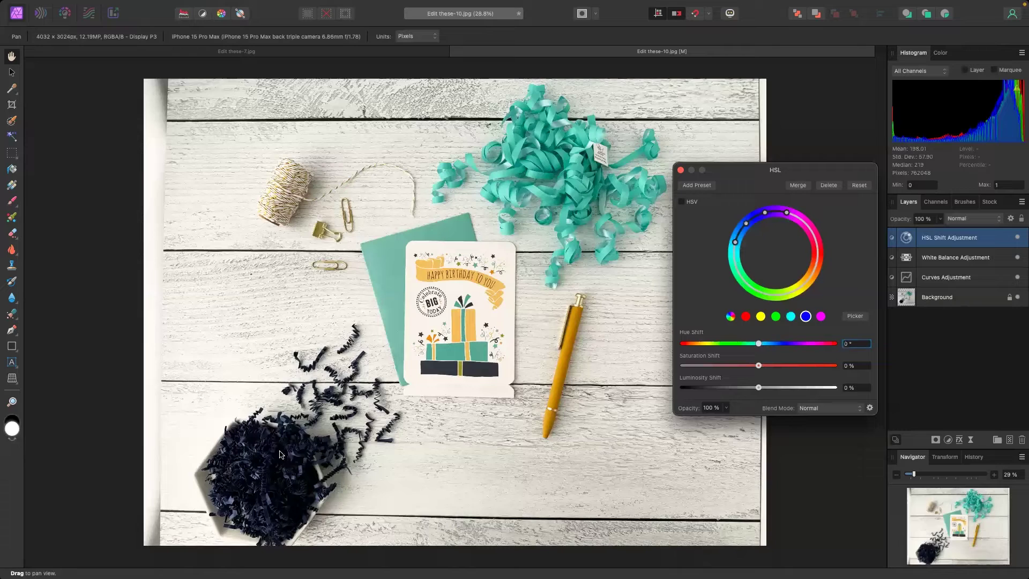
{"action": "mouse_move", "coordinate": [760, 345]}
{"action": "left_mouse_down"}
{"action": "mouse_move", "coordinate": [778, 345]}
{"action": "mouse_move", "coordinate": [694, 349]}
{"action": "mouse_move", "coordinate": [825, 348]}
{"action": "mouse_move", "coordinate": [763, 354]}
{"action": "left_mouse_up"}
{"action": "key", "text": "Up"}
{"action": "key", "text": "Up"}
{"action": "key", "text": "Down"}
{"action": "key", "text": "Down"}
{"action": "left_click_drag", "start_coordinate": [759, 365], "coordinate": [762, 365]}
Raise the upper Curves point slightly so the white boards look brighter.
{"action": "left_click", "coordinate": [680, 169]}
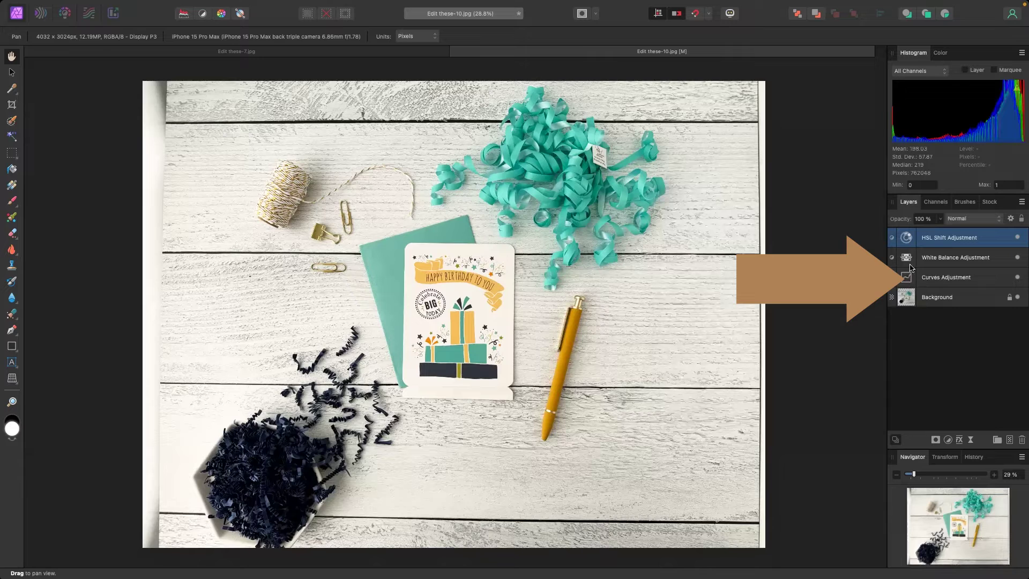
{"action": "double_click", "coordinate": [906, 279]}
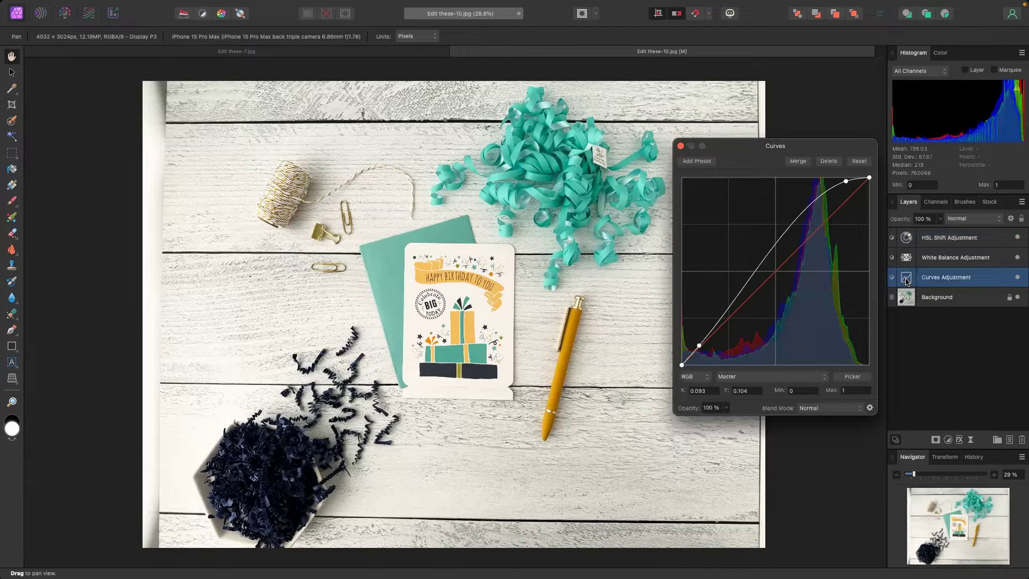
{"action": "left_click", "coordinate": [846, 181]}
{"action": "left_click_drag", "start_coordinate": [846, 182], "coordinate": [836, 177]}
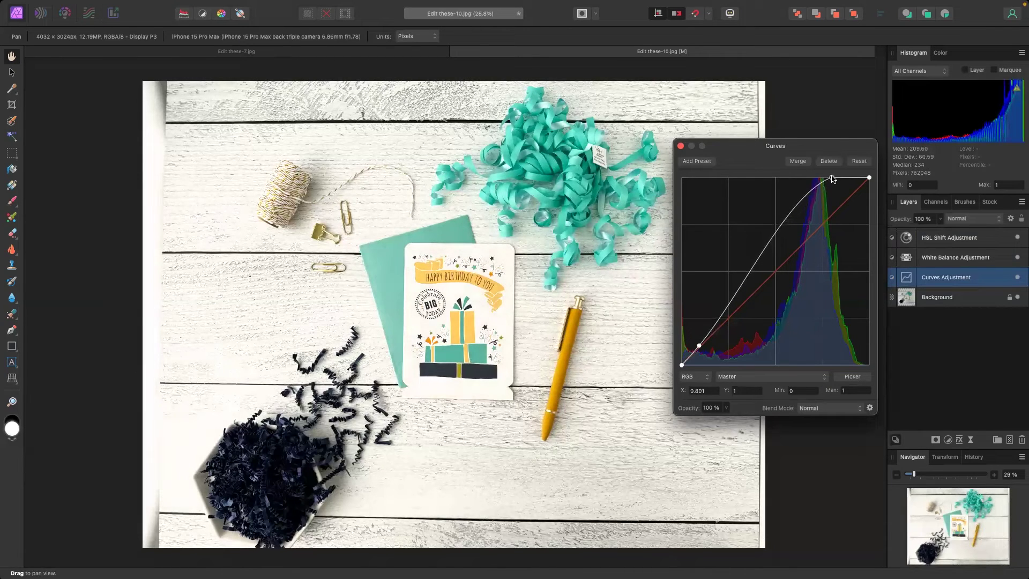
{"action": "left_click_drag", "start_coordinate": [836, 177], "coordinate": [842, 181]}
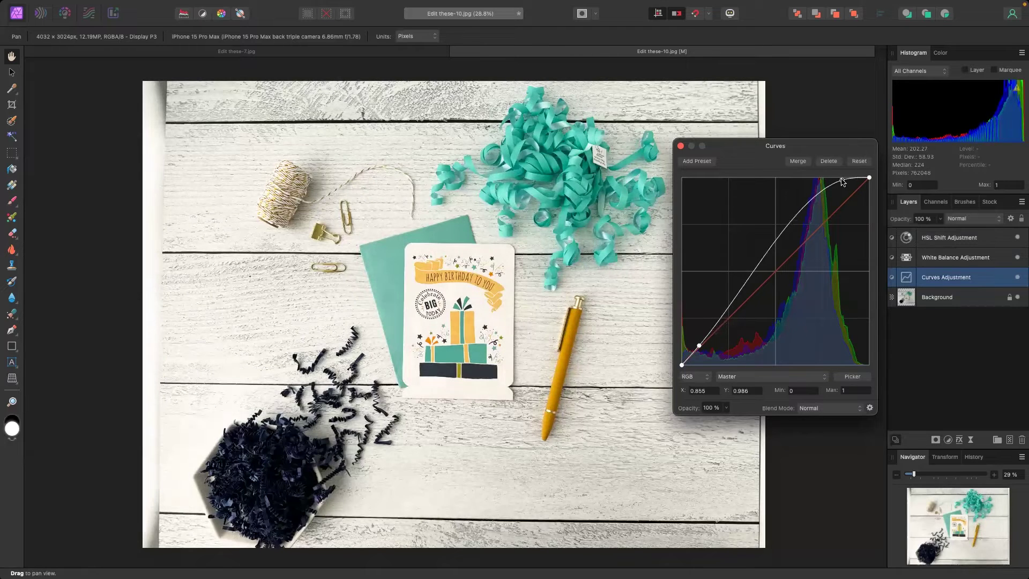
{"action": "left_click", "coordinate": [681, 145]}
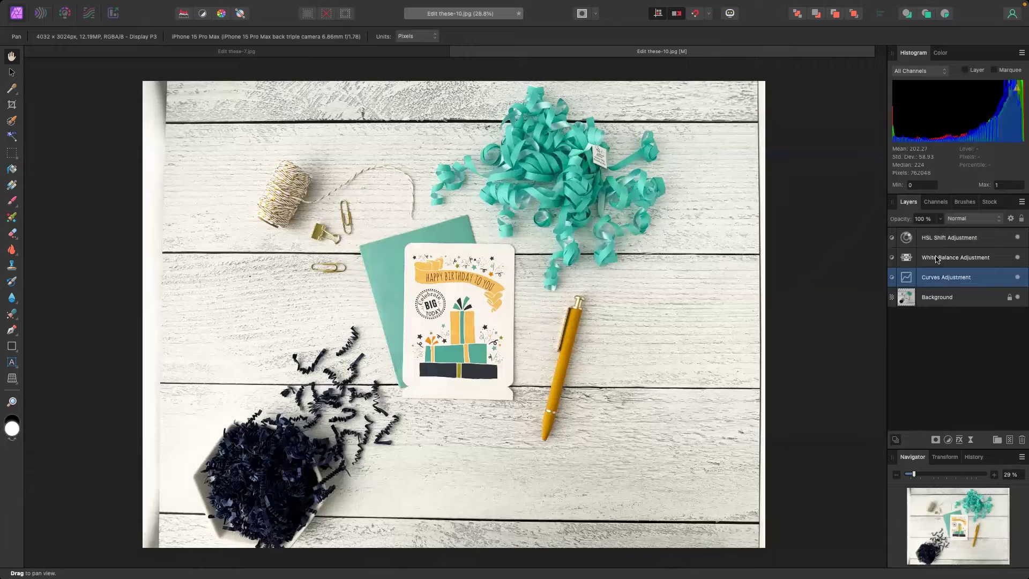
{"action": "scroll", "coordinate": [730, 388], "scroll_direction": "down", "scroll_amount": 1}
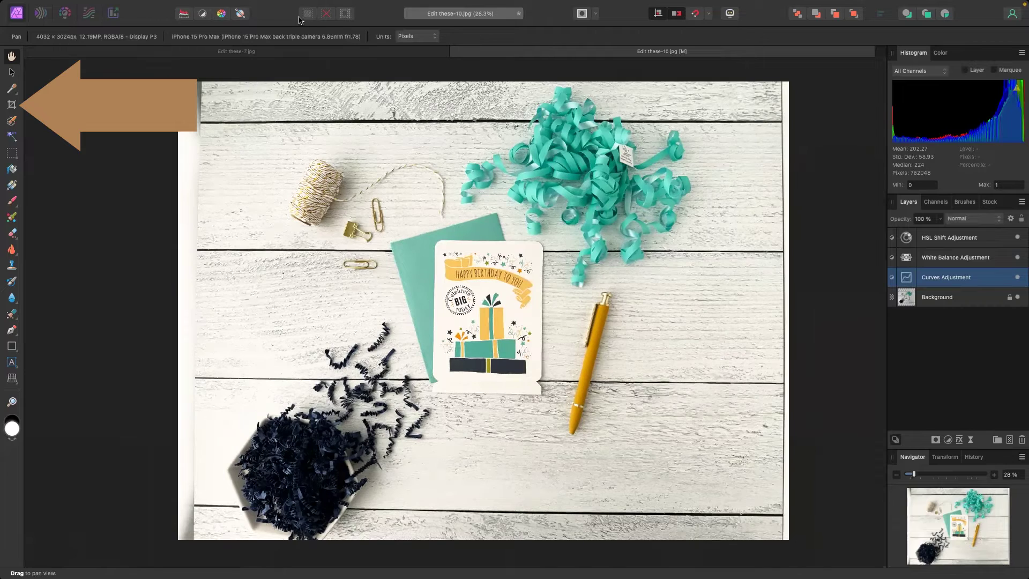
Straighten the photo in a 4:3 crop by tracing a horizontal board seam.
{"action": "left_click", "coordinate": [14, 107]}
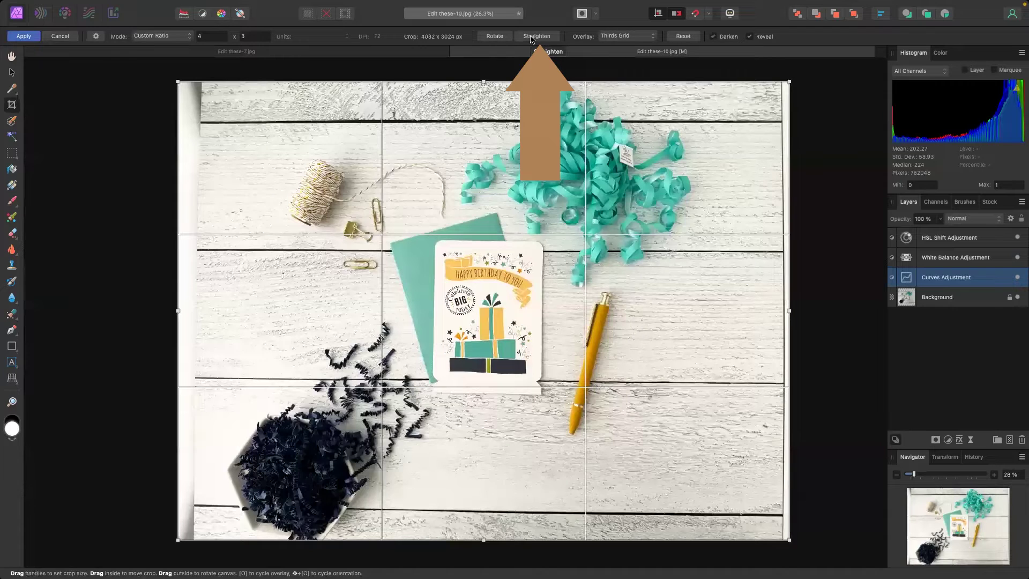
{"action": "left_click", "coordinate": [531, 36]}
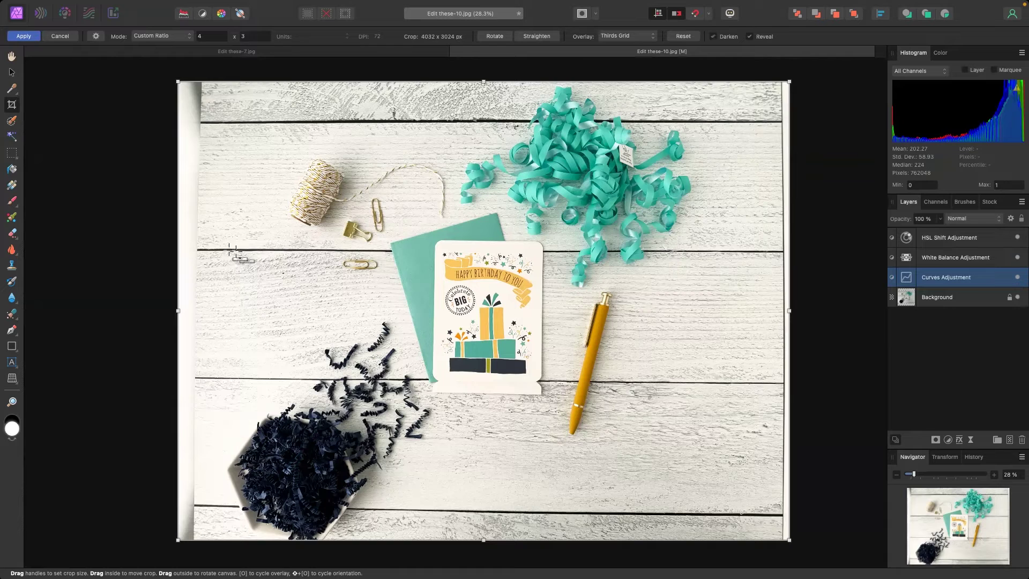
{"action": "left_click_drag", "start_coordinate": [232, 251], "coordinate": [749, 251]}
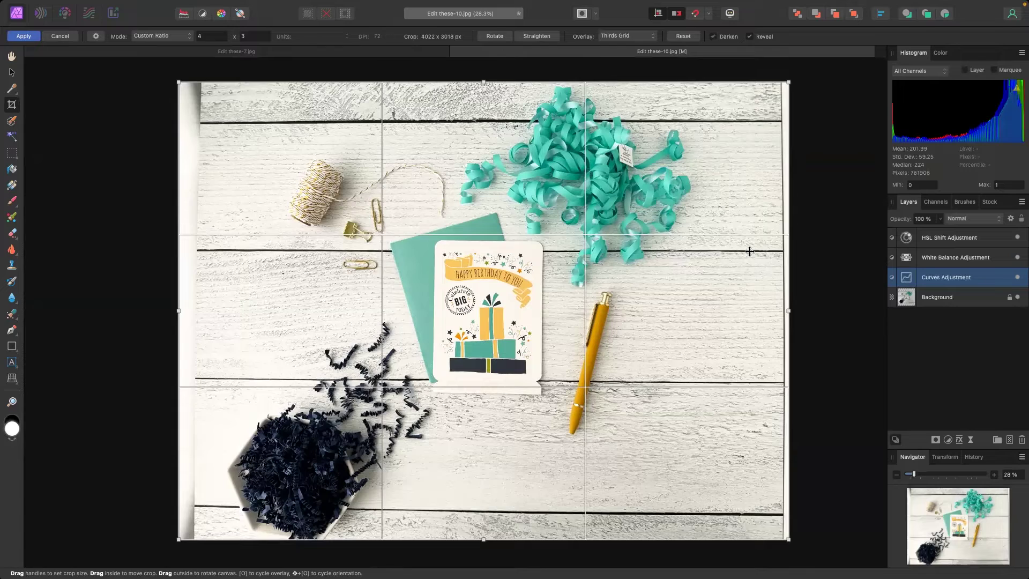
{"action": "key", "text": "h"}
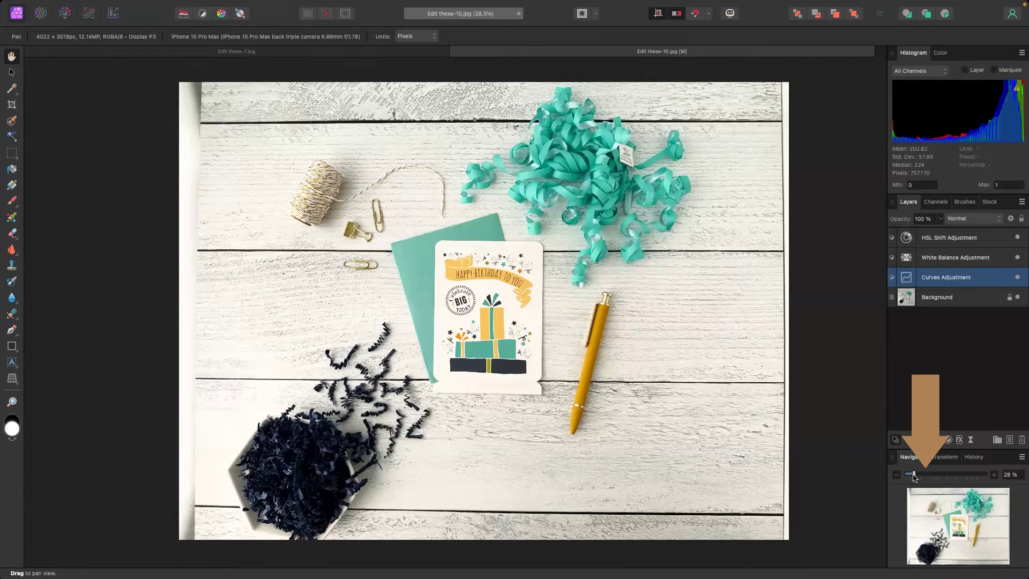
Zoom in on the cropped birthday card with the Navigator slider.
{"action": "left_click_drag", "start_coordinate": [914, 475], "coordinate": [943, 475]}
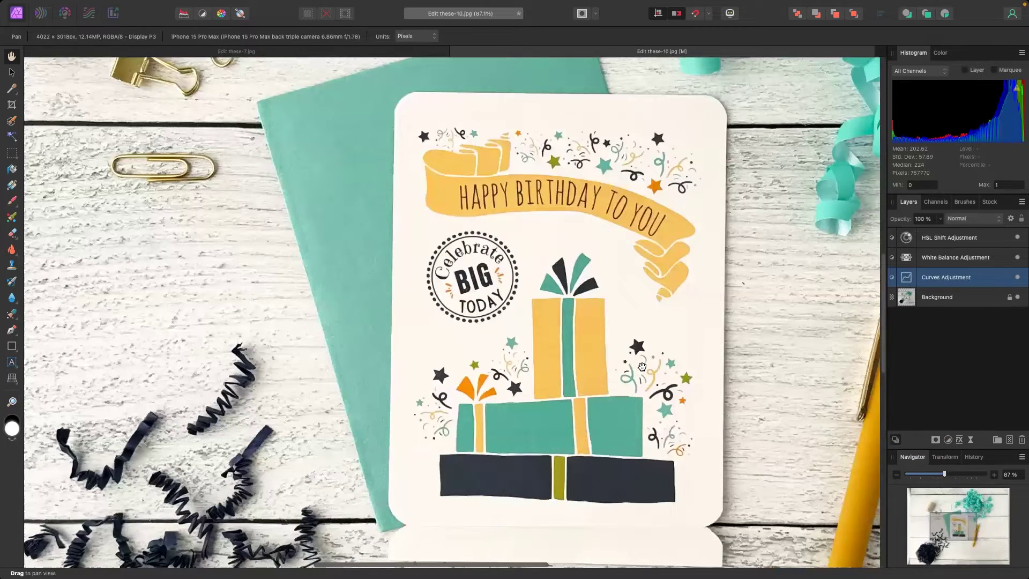
Zoom out to 43%, then in to 68% and 176% on the yellow pen.
{"action": "scroll", "coordinate": [642, 366], "scroll_direction": "up", "scroll_amount": 10}
{"action": "scroll", "coordinate": [642, 366], "scroll_direction": "left", "scroll_amount": 2}
{"action": "scroll", "coordinate": [642, 366], "scroll_direction": "down", "scroll_amount": 4}
{"action": "scroll", "coordinate": [642, 366], "scroll_direction": "right", "scroll_amount": 12}
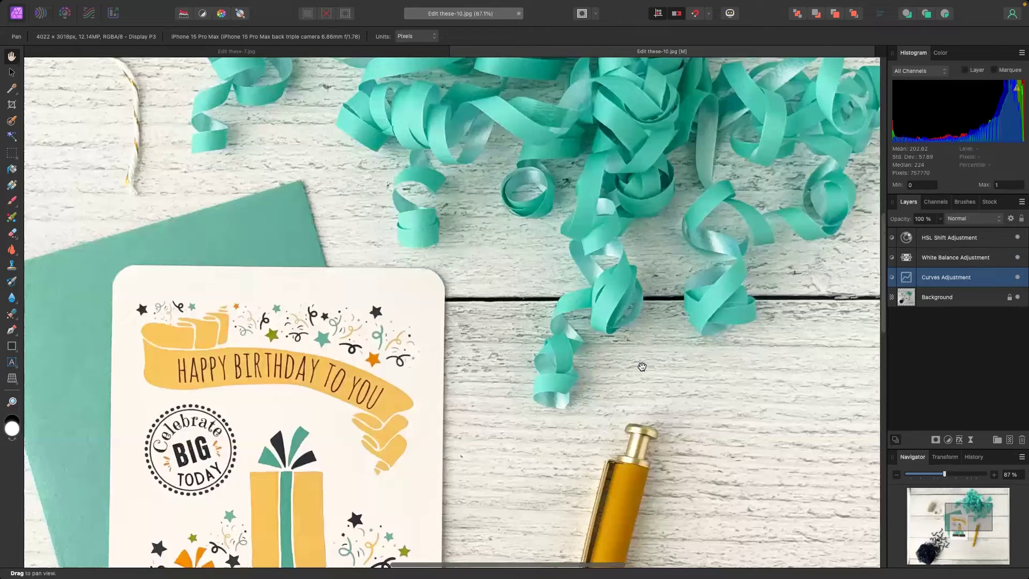
{"action": "scroll", "coordinate": [642, 366], "scroll_direction": "right", "scroll_amount": 7}
{"action": "scroll", "coordinate": [643, 366], "scroll_direction": "down", "scroll_amount": 3}
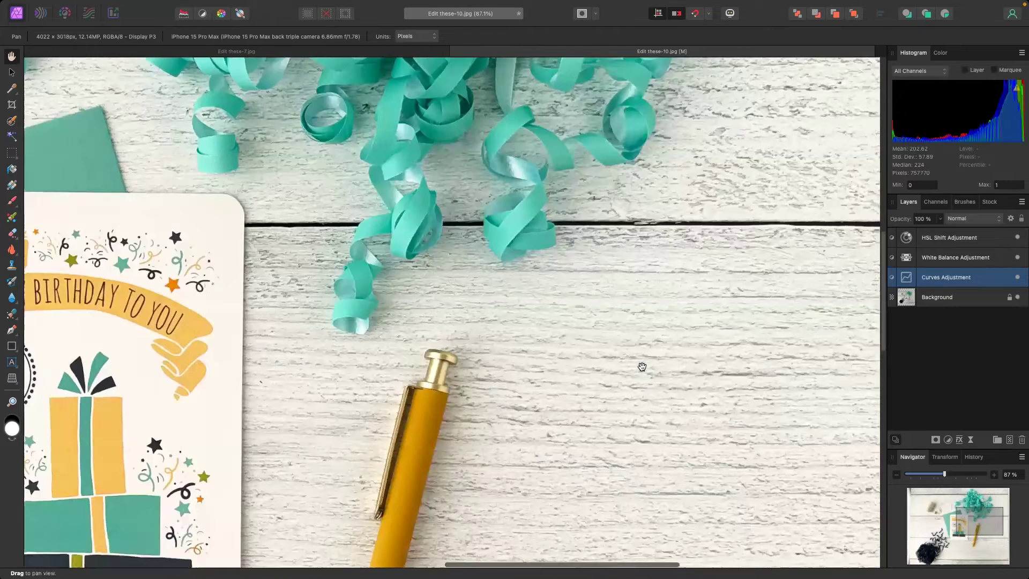
{"action": "scroll", "coordinate": [697, 397], "scroll_direction": "down", "scroll_amount": 2}
{"action": "left_click_drag", "start_coordinate": [944, 476], "coordinate": [918, 479]}
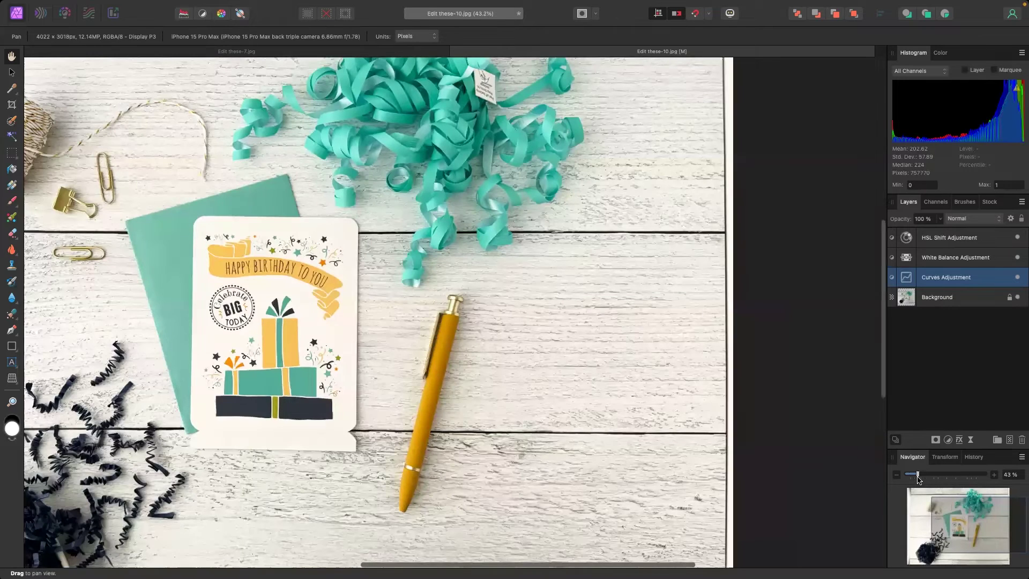
{"action": "left_click", "coordinate": [929, 475]}
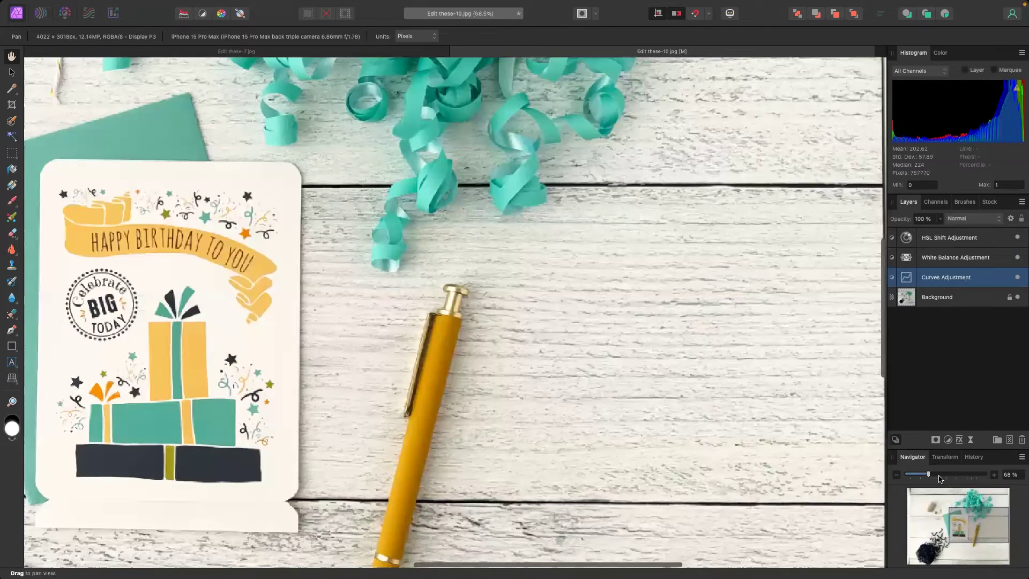
{"action": "left_click", "coordinate": [971, 476]}
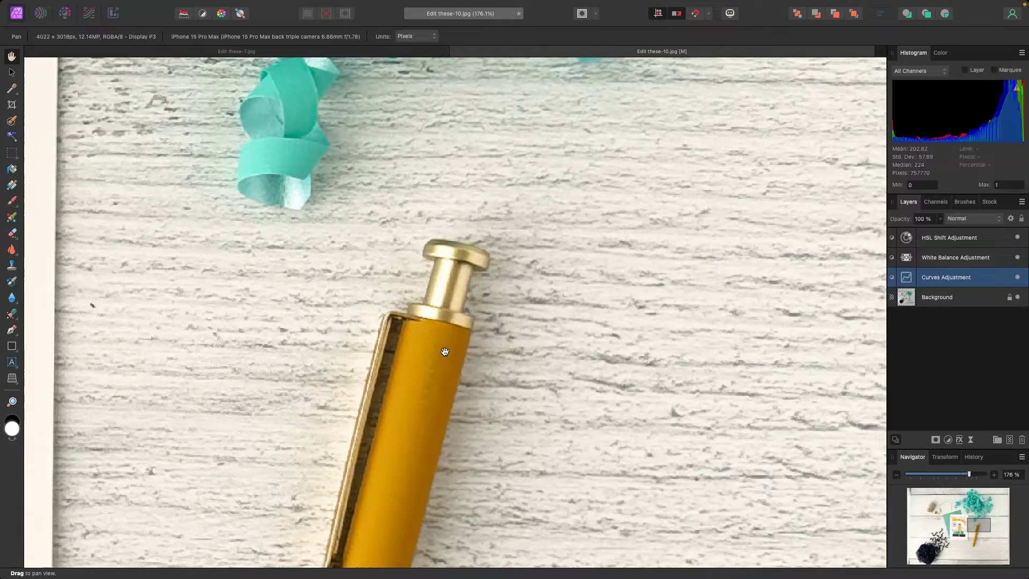
{"action": "left_click", "coordinate": [12, 268]}
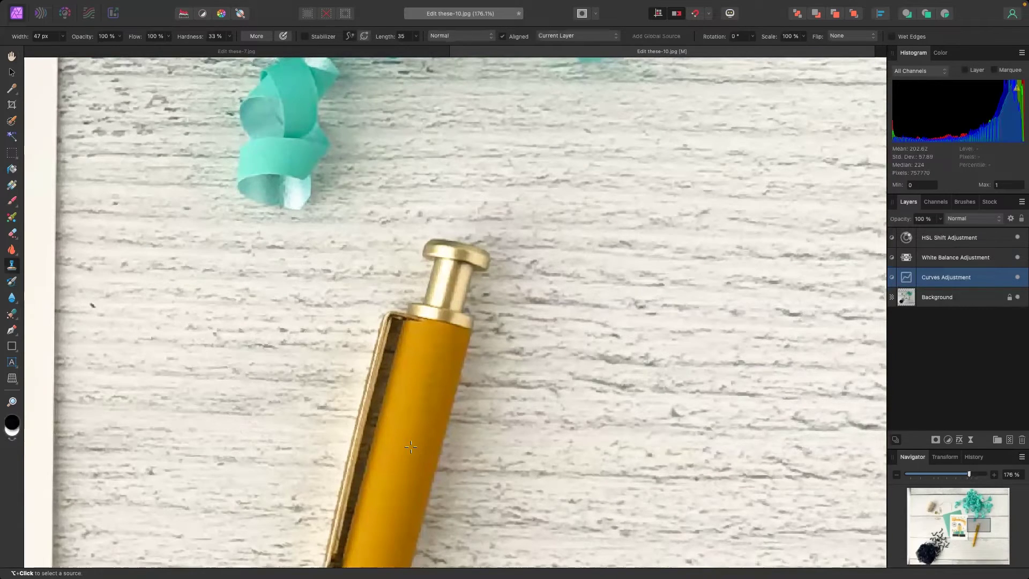
Sample a Clone Brush source point on the yellow pen barrel.
{"action": "left_click", "coordinate": [411, 446], "text": "alt"}
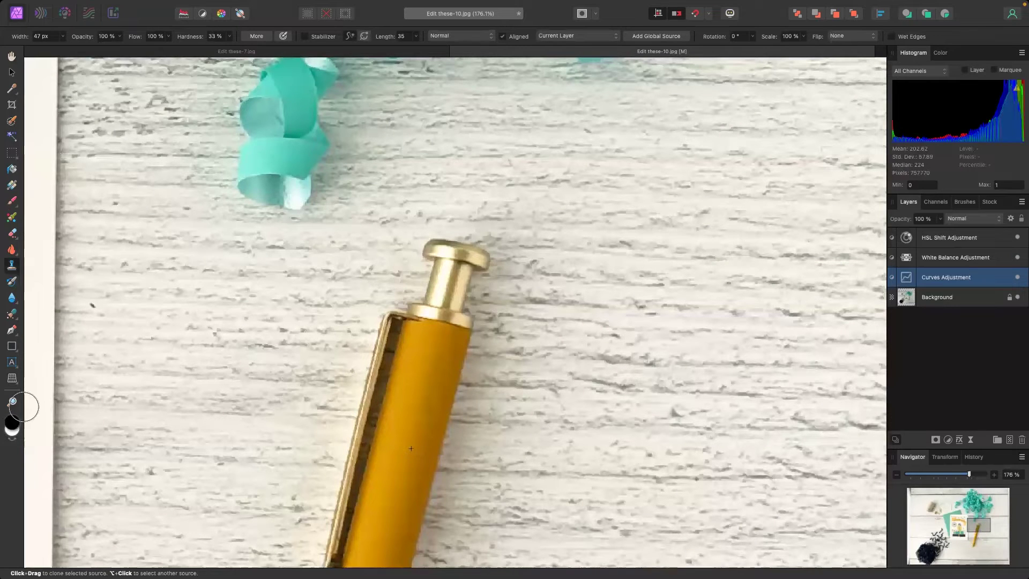
On the Background layer, clone texture over the pen body, resample, and undo the bad dark dab.
{"action": "left_click", "coordinate": [957, 303]}
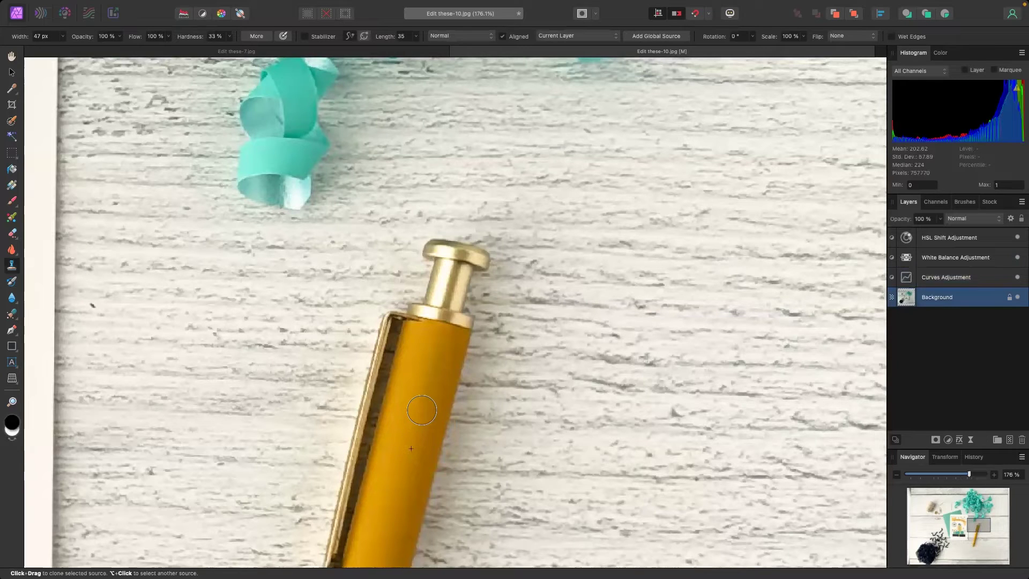
{"action": "mouse_move", "coordinate": [425, 398]}
{"action": "left_mouse_down"}
{"action": "mouse_move", "coordinate": [418, 381]}
{"action": "mouse_move", "coordinate": [437, 390]}
{"action": "mouse_move", "coordinate": [426, 375]}
{"action": "mouse_move", "coordinate": [437, 358]}
{"action": "left_mouse_up"}
{"action": "scroll", "coordinate": [580, 451], "scroll_direction": "down", "scroll_amount": 1}
{"action": "scroll", "coordinate": [581, 450], "scroll_direction": "down", "scroll_amount": 2}
{"action": "scroll", "coordinate": [580, 451], "scroll_direction": "left", "scroll_amount": 2}
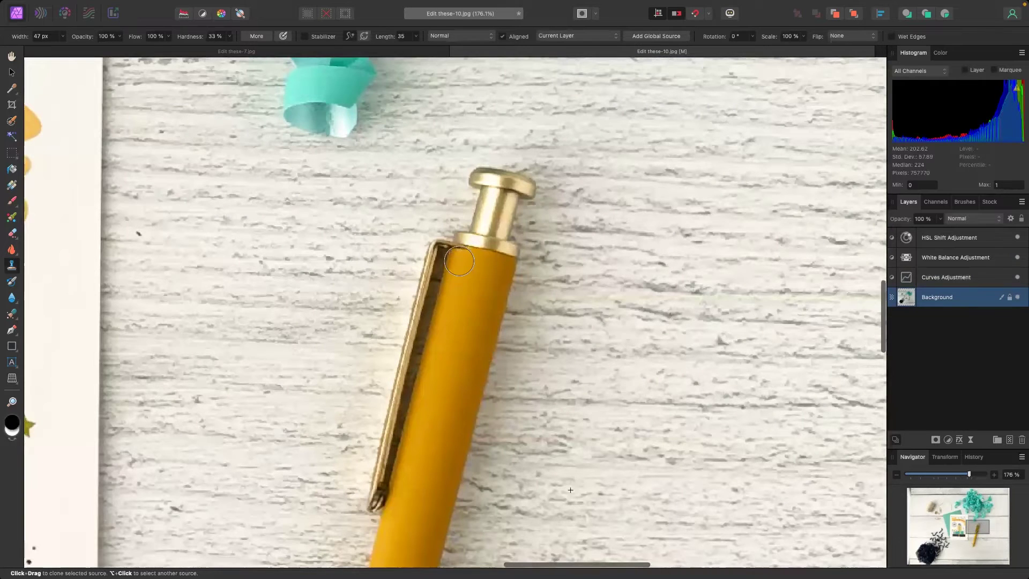
{"action": "scroll", "coordinate": [430, 405], "scroll_direction": "down", "scroll_amount": 1}
{"action": "scroll", "coordinate": [430, 405], "scroll_direction": "left", "scroll_amount": 1}
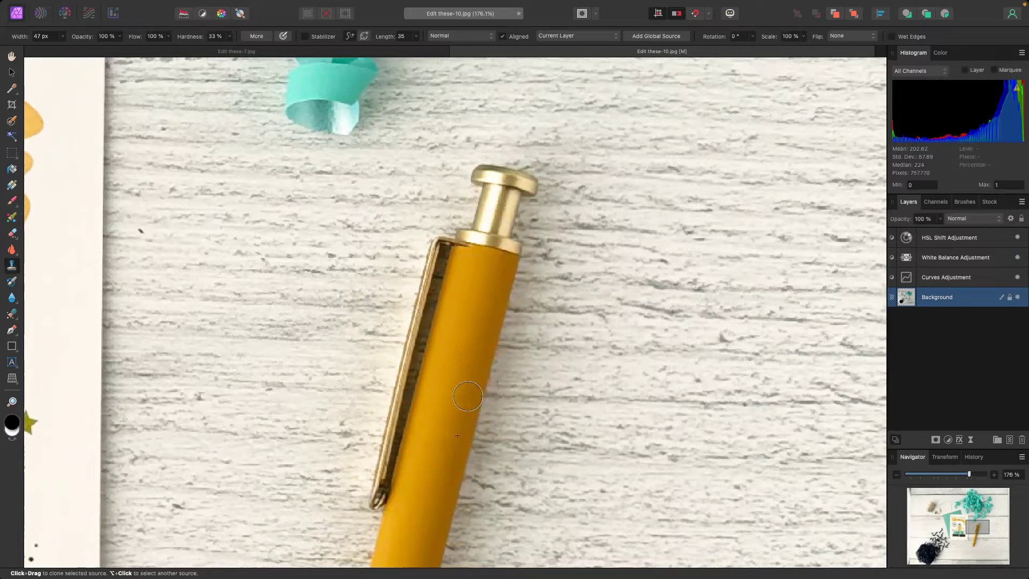
{"action": "left_click", "coordinate": [460, 374], "text": "alt"}
{"action": "left_click", "coordinate": [458, 325]}
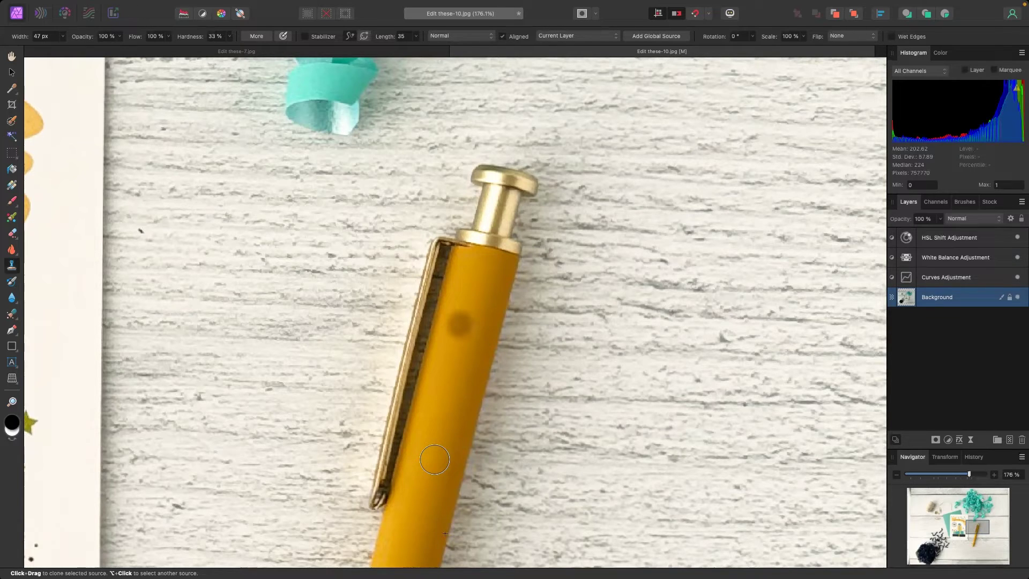
{"action": "key", "text": "super+z"}
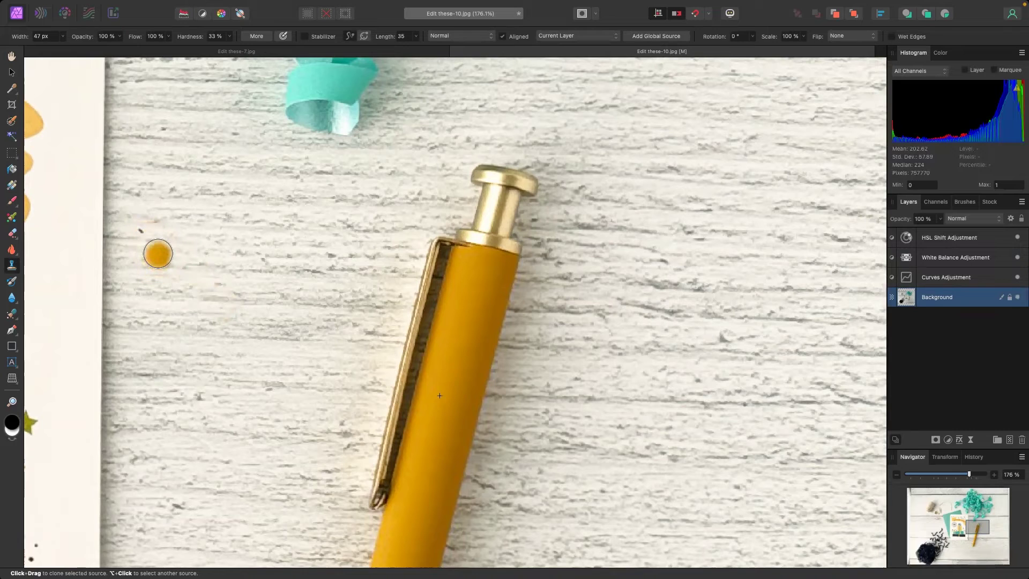
Clone out the dark speck on the wooden table, then bring up the editing tools list.
{"action": "left_click", "coordinate": [157, 254], "text": "alt"}
{"action": "left_click", "coordinate": [140, 230]}
{"action": "scroll", "coordinate": [226, 273], "scroll_direction": "up", "scroll_amount": 5}
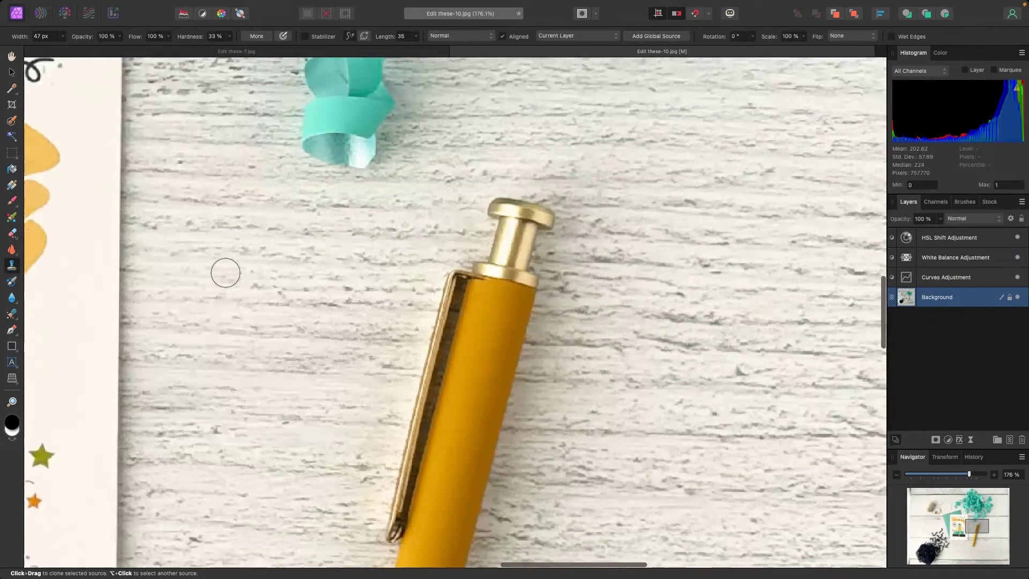
{"action": "scroll", "coordinate": [226, 273], "scroll_direction": "left", "scroll_amount": 10}
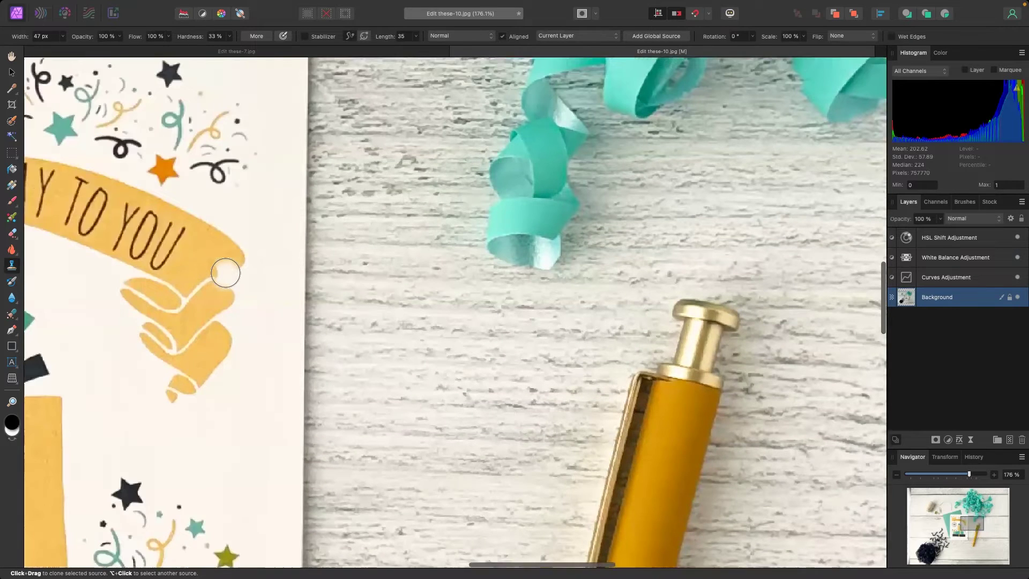
{"action": "scroll", "coordinate": [226, 273], "scroll_direction": "left", "scroll_amount": 8}
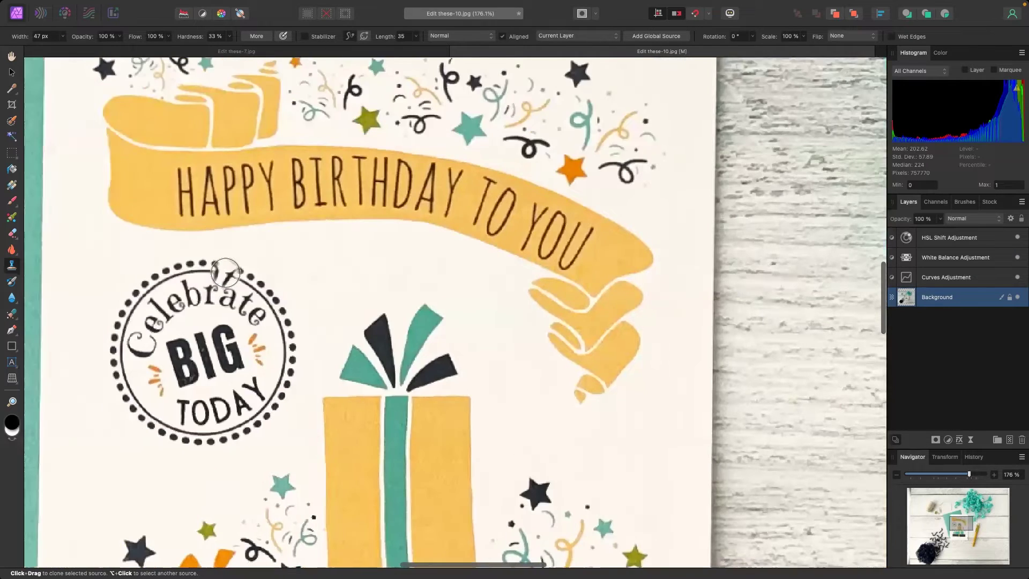
{"action": "scroll", "coordinate": [226, 272], "scroll_direction": "down", "scroll_amount": 11}
{"action": "scroll", "coordinate": [226, 272], "scroll_direction": "down", "scroll_amount": 8}
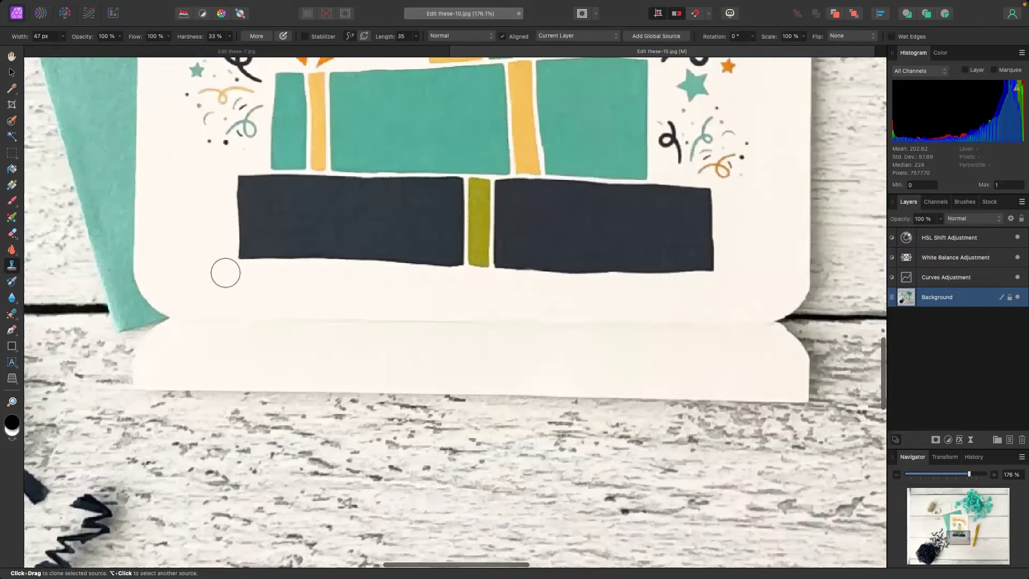
{"action": "scroll", "coordinate": [226, 273], "scroll_direction": "down", "scroll_amount": 5}
{"action": "scroll", "coordinate": [225, 273], "scroll_direction": "down", "scroll_amount": 5}
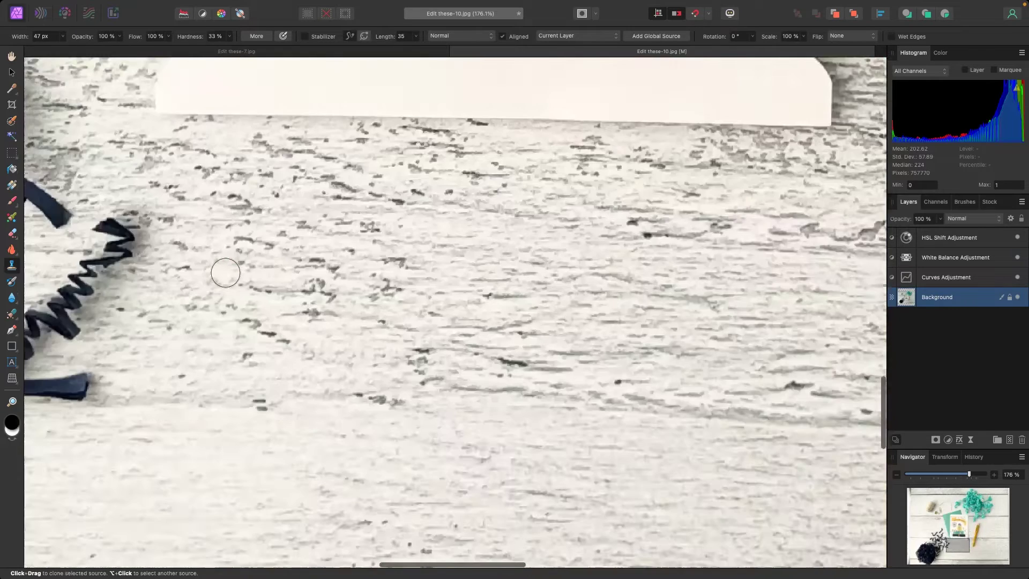
{"action": "scroll", "coordinate": [226, 273], "scroll_direction": "up", "scroll_amount": 8}
{"action": "scroll", "coordinate": [226, 273], "scroll_direction": "up", "scroll_amount": 20}
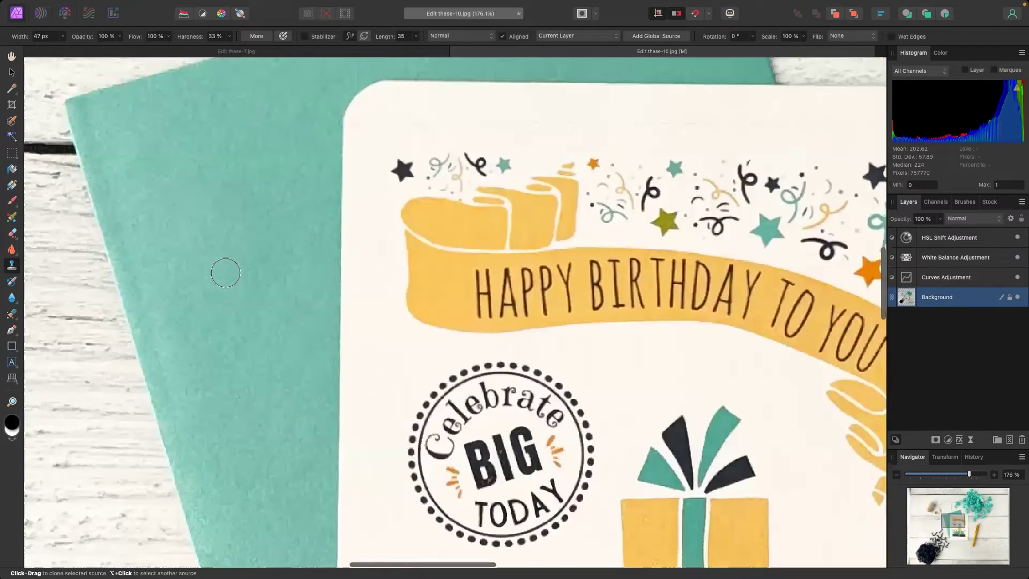
{"action": "scroll", "coordinate": [226, 273], "scroll_direction": "up", "scroll_amount": 15}
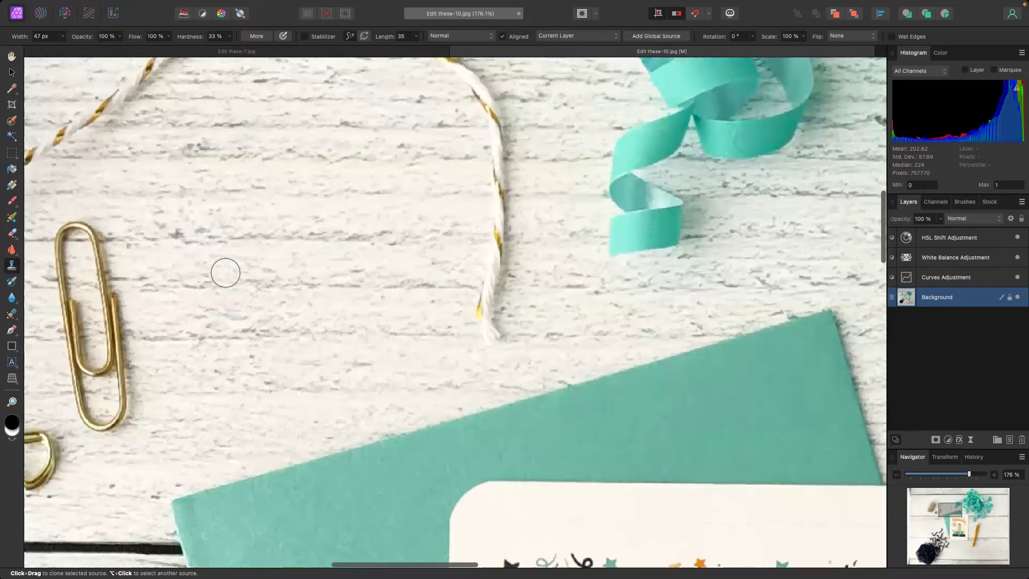
{"action": "scroll", "coordinate": [225, 273], "scroll_direction": "up", "scroll_amount": 1}
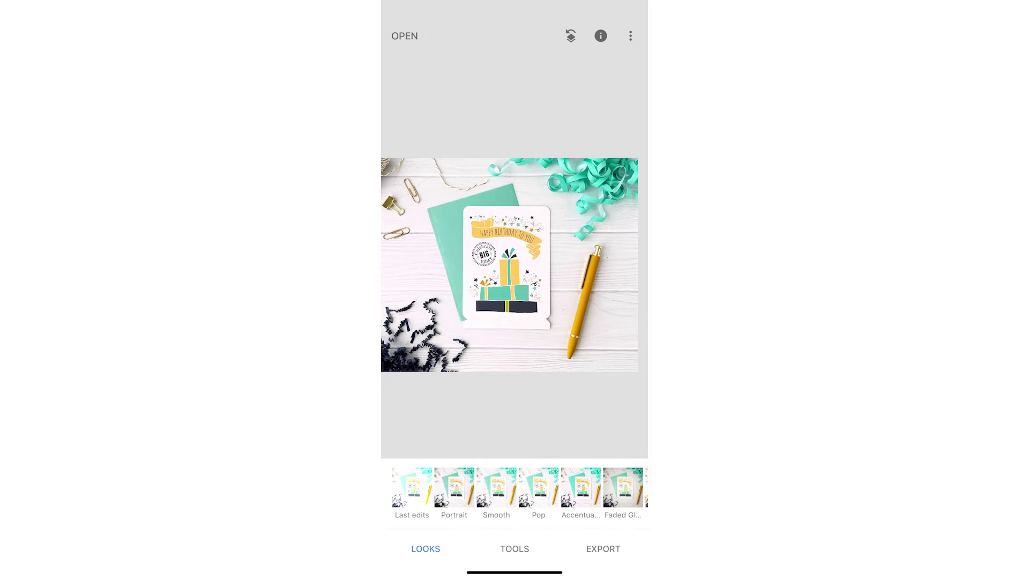
{"action": "left_click", "coordinate": [514, 548]}
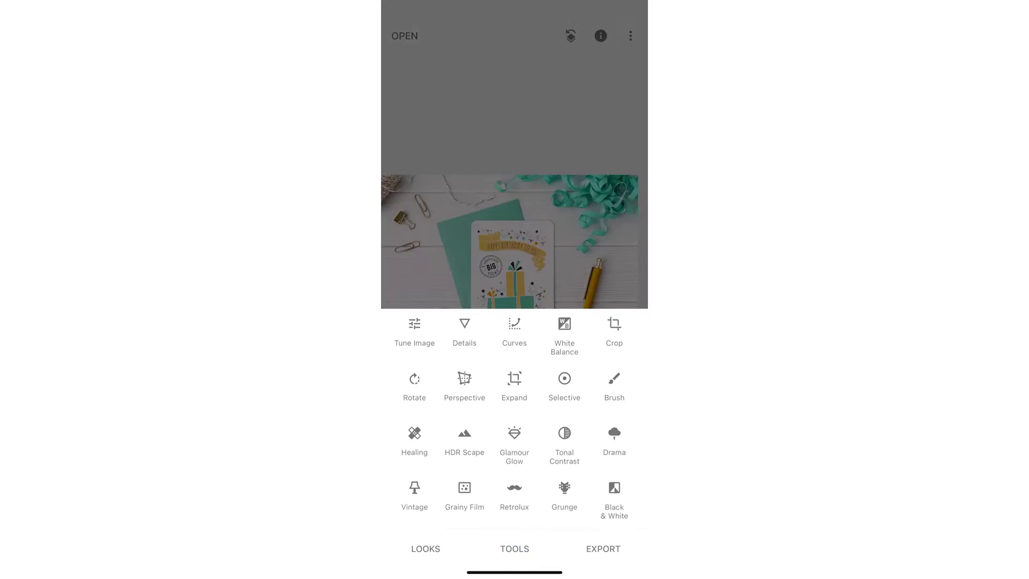
Heal away the HANDS lettering on the pen with the Healing tool, redoing the stroke once.
{"action": "left_click", "coordinate": [415, 327]}
{"action": "scroll", "coordinate": [582, 284], "scroll_direction": "up", "scroll_amount": 10}
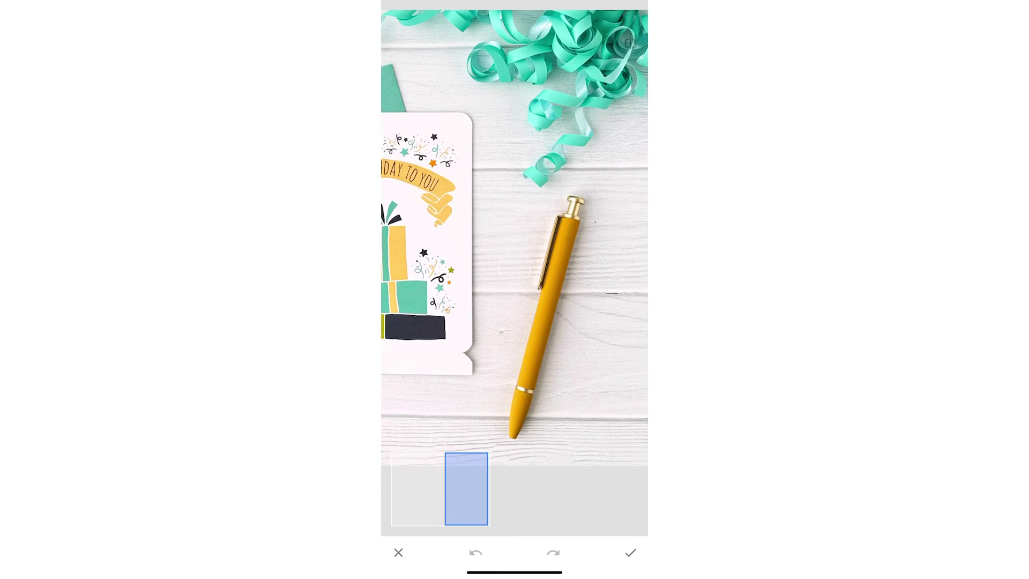
{"action": "left_click_drag", "start_coordinate": [515, 299], "coordinate": [542, 183]}
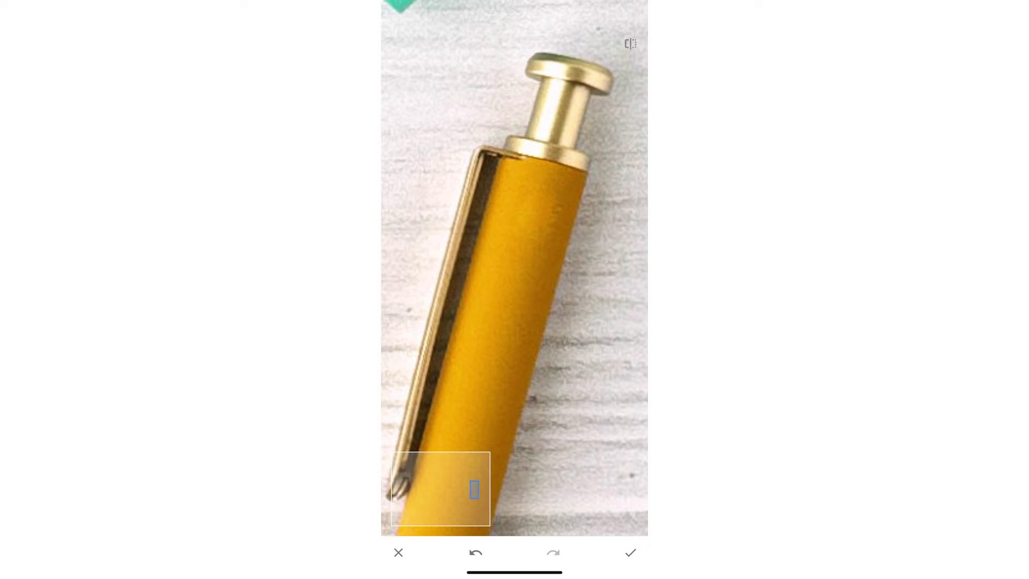
{"action": "left_click", "coordinate": [475, 552]}
{"action": "left_click_drag", "start_coordinate": [520, 276], "coordinate": [538, 231]}
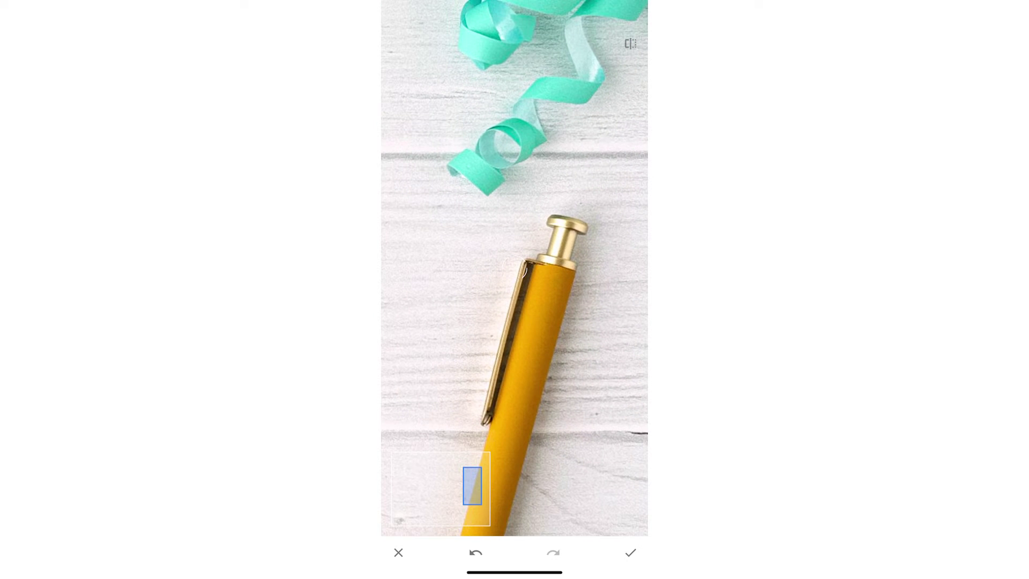
{"action": "scroll", "coordinate": [515, 268], "scroll_direction": "down", "scroll_amount": 5}
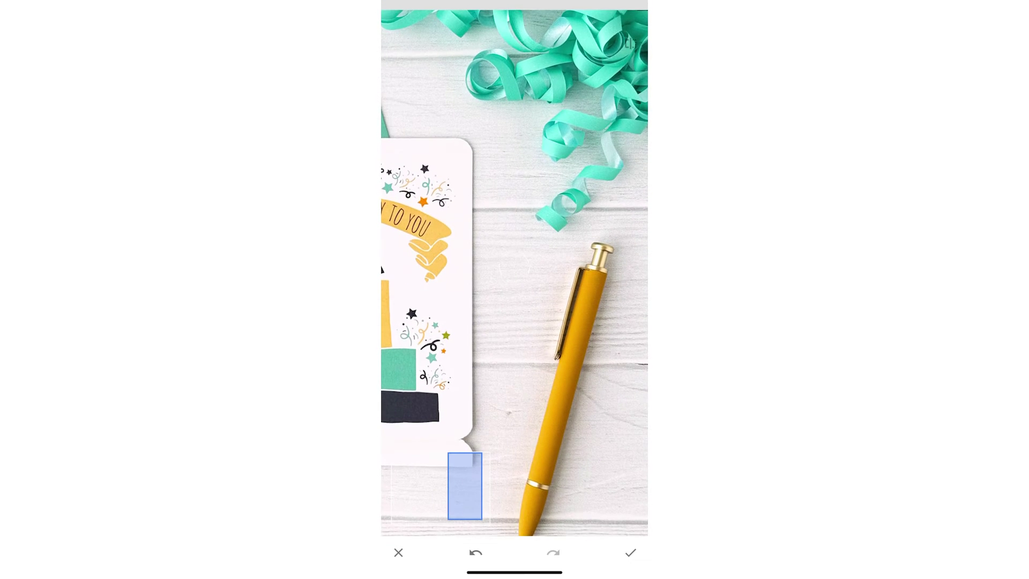
{"action": "scroll", "coordinate": [515, 268], "scroll_direction": "down", "scroll_amount": 10}
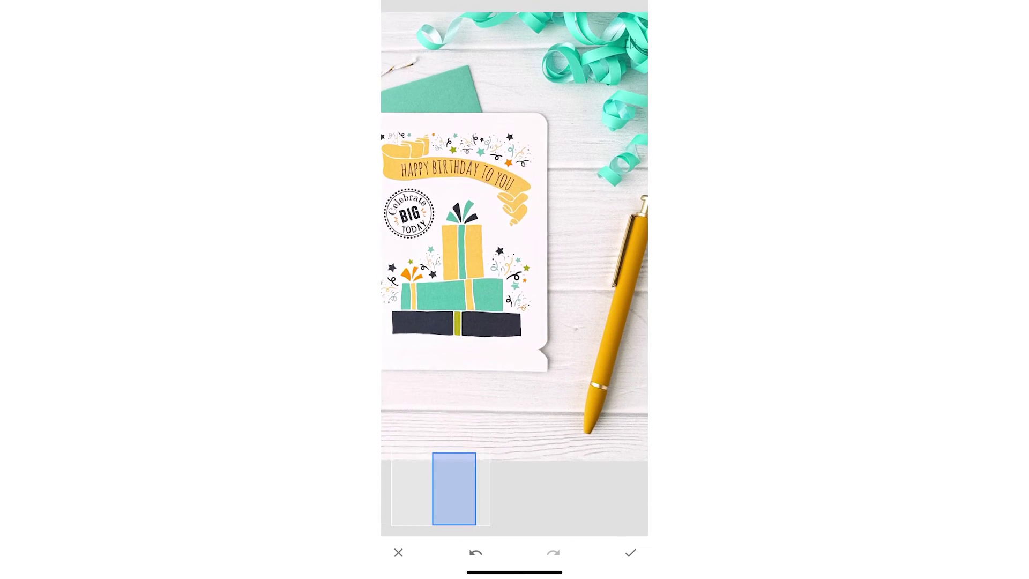
{"action": "scroll", "coordinate": [491, 164], "scroll_direction": "up", "scroll_amount": 8}
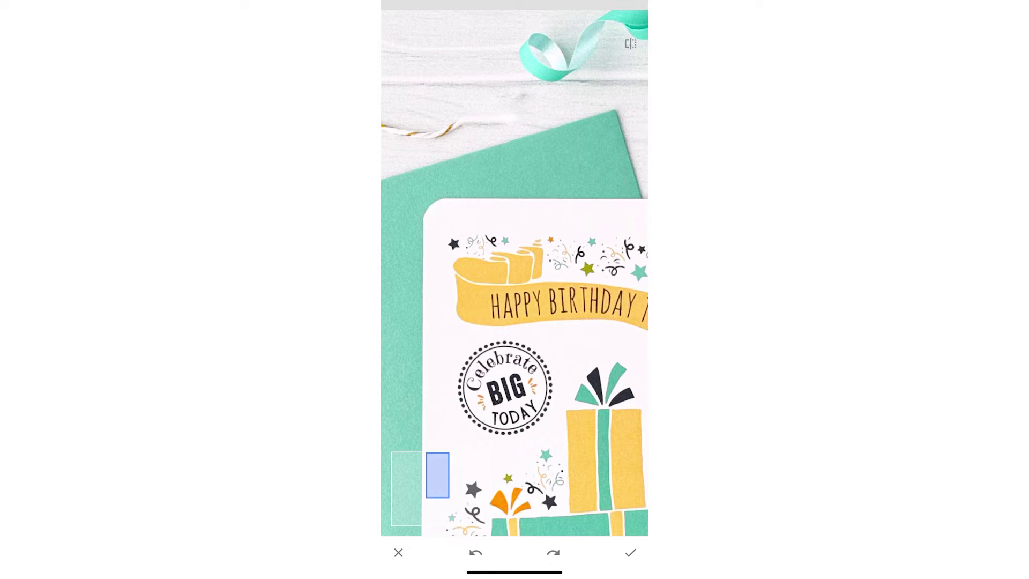
{"action": "left_click_drag", "start_coordinate": [463, 126], "coordinate": [515, 97]}
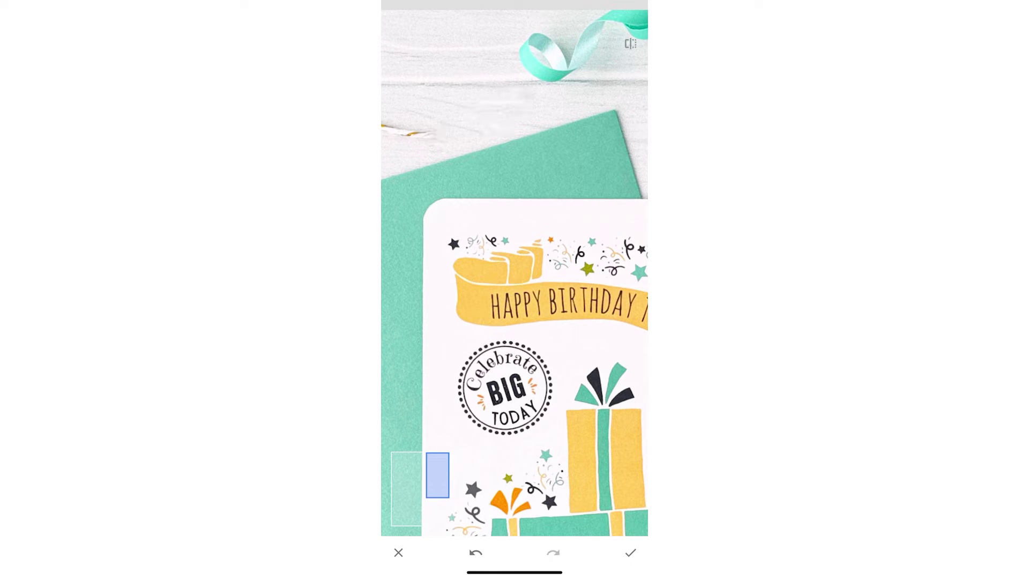
{"action": "left_click", "coordinate": [475, 552]}
{"action": "left_click_drag", "start_coordinate": [557, 88], "coordinate": [547, 94]}
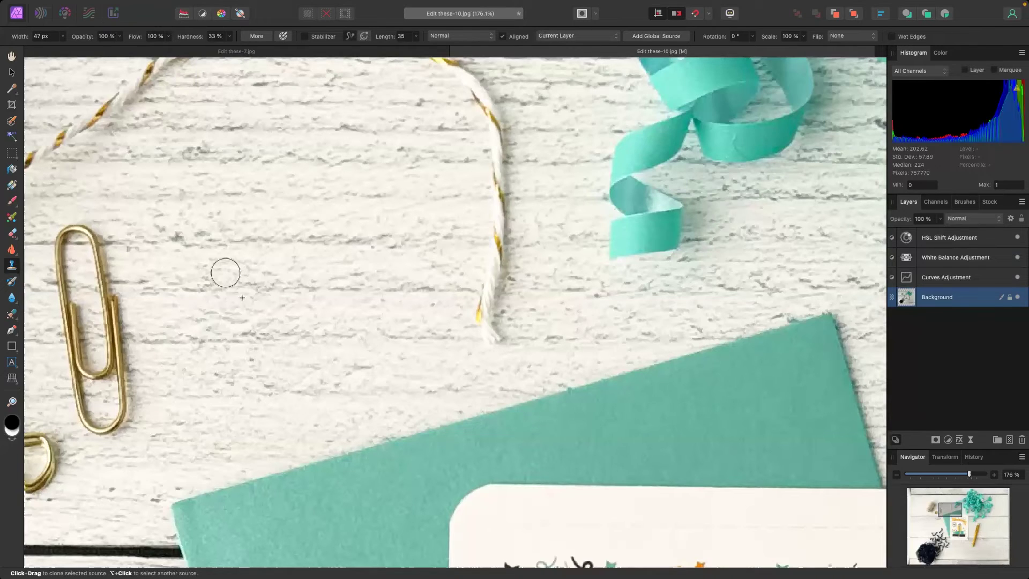
Zoom to fit the entire levelled, clone-cleaned photo in the window with Cmd+0.
{"action": "key", "text": "super+0"}
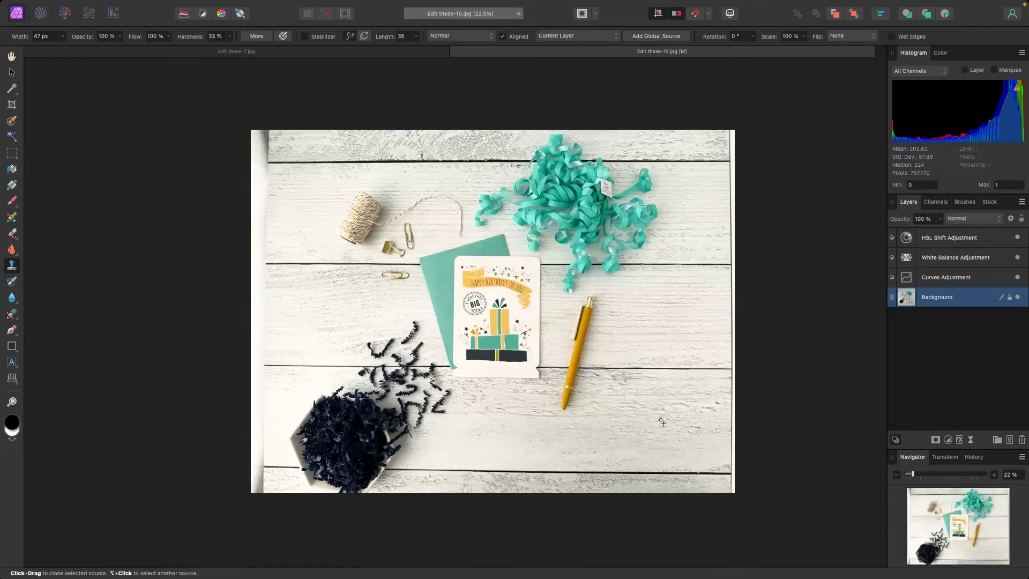
Switch to the Crop Tool with the 4:3 ratio preset.
{"action": "left_click", "coordinate": [12, 104]}
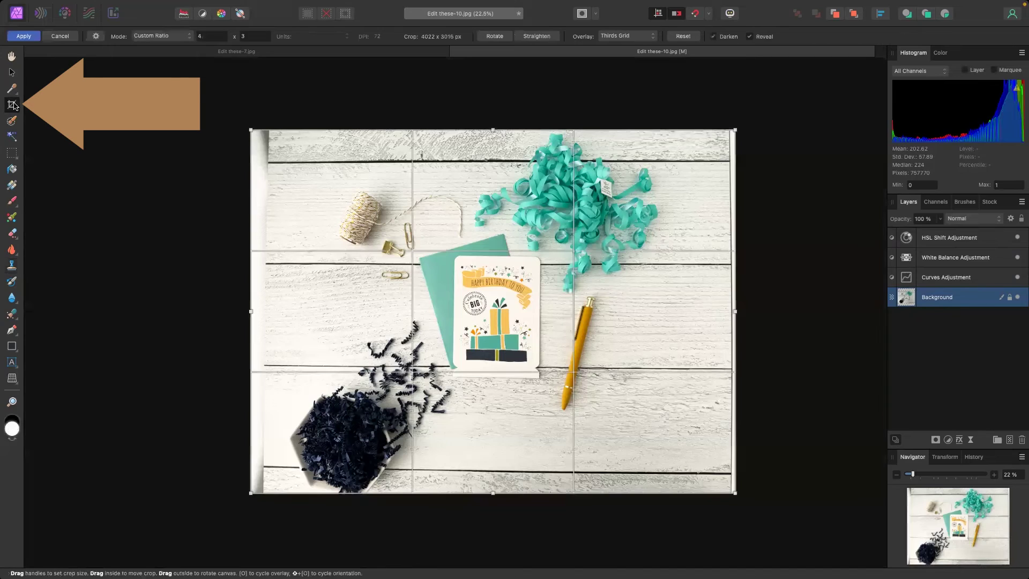
{"action": "left_click", "coordinate": [98, 38]}
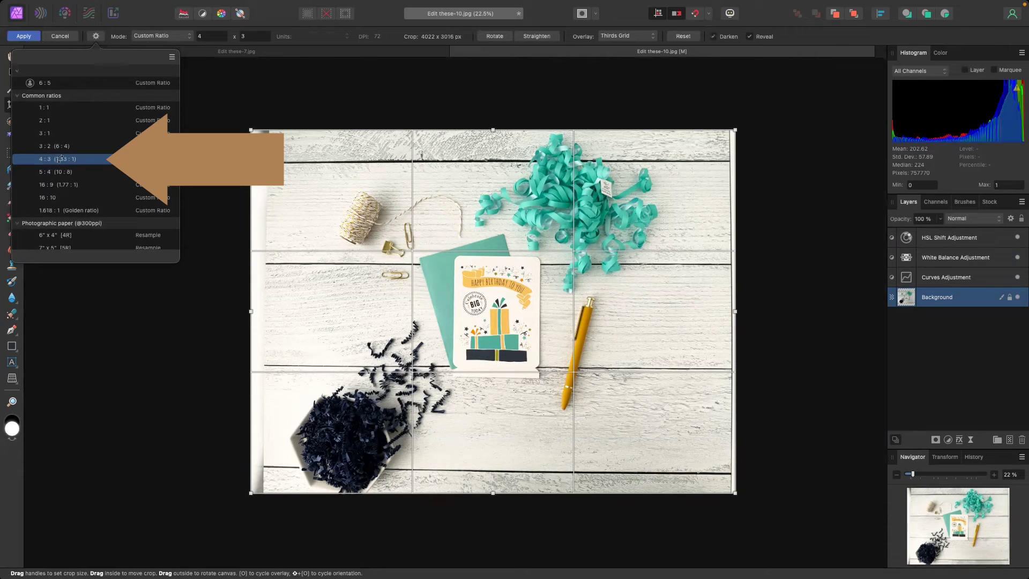
{"action": "left_click", "coordinate": [217, 121]}
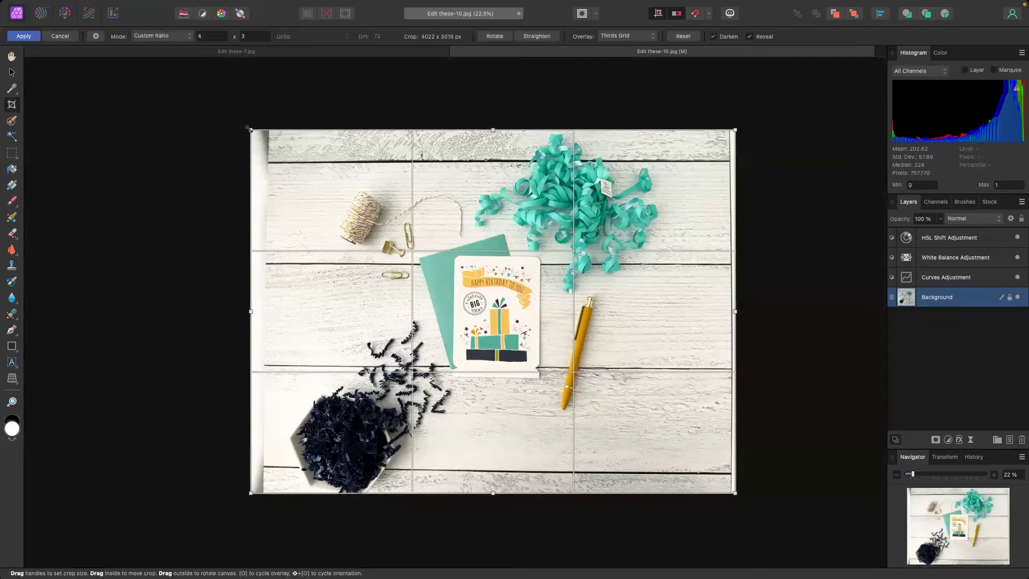
Fit the 4:3 crop frame tightly around the card, apply it at 2394 × 1797 px.
{"action": "left_click_drag", "start_coordinate": [248, 127], "coordinate": [424, 260]}
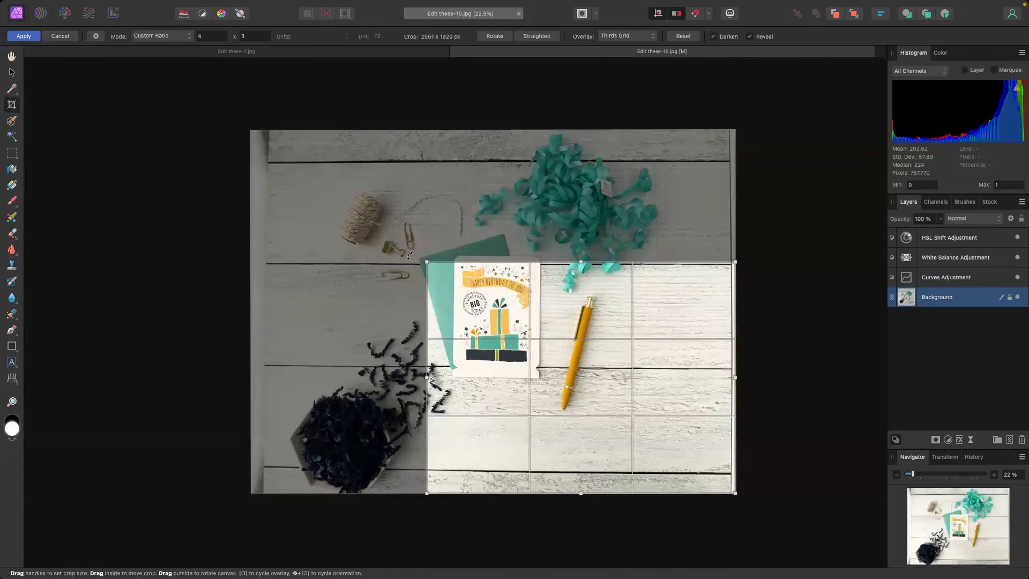
{"action": "left_click_drag", "start_coordinate": [552, 347], "coordinate": [458, 278]}
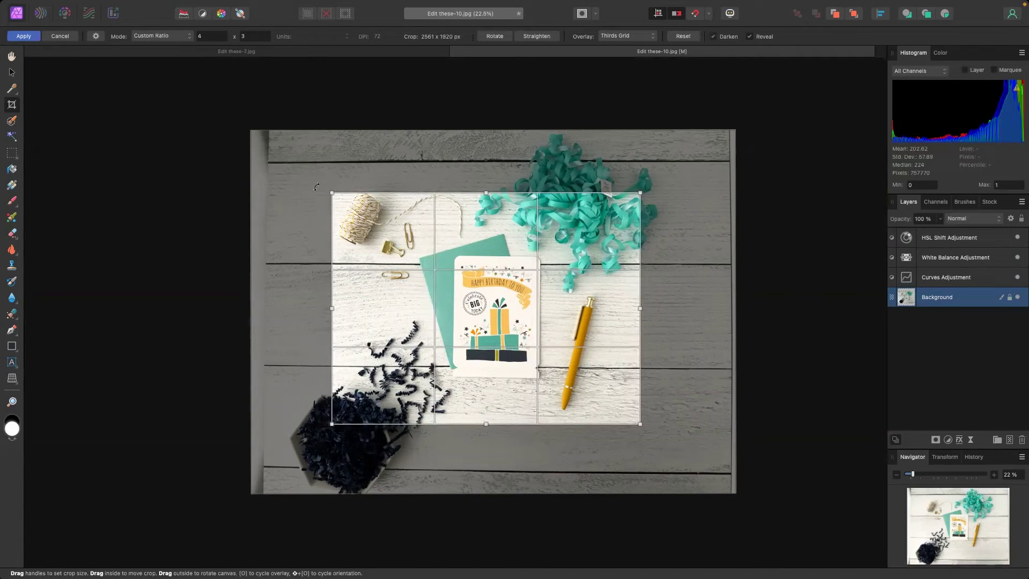
{"action": "left_click_drag", "start_coordinate": [333, 192], "coordinate": [348, 204]}
{"action": "left_click_drag", "start_coordinate": [467, 257], "coordinate": [456, 255]}
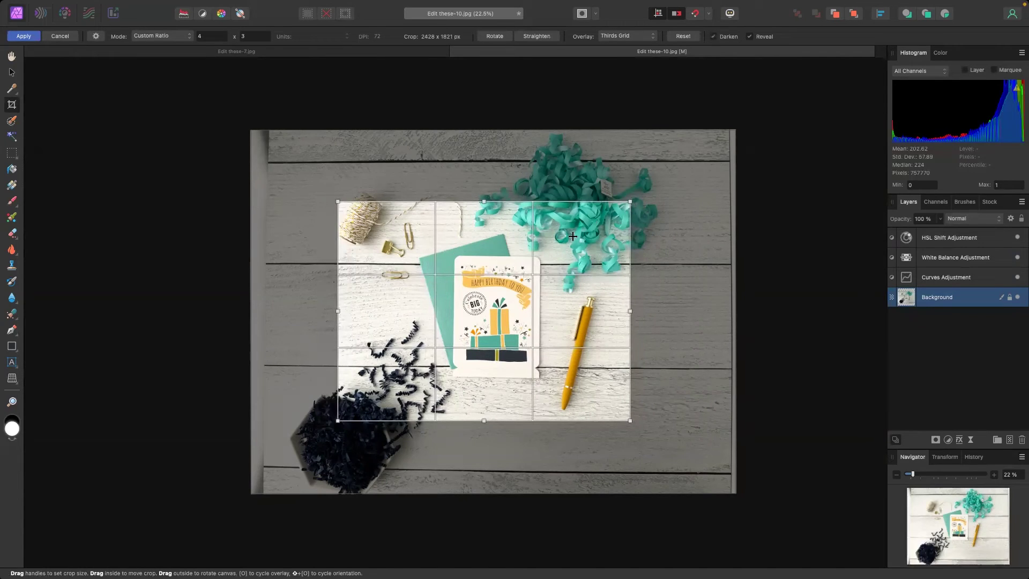
{"action": "left_click_drag", "start_coordinate": [525, 249], "coordinate": [528, 251]}
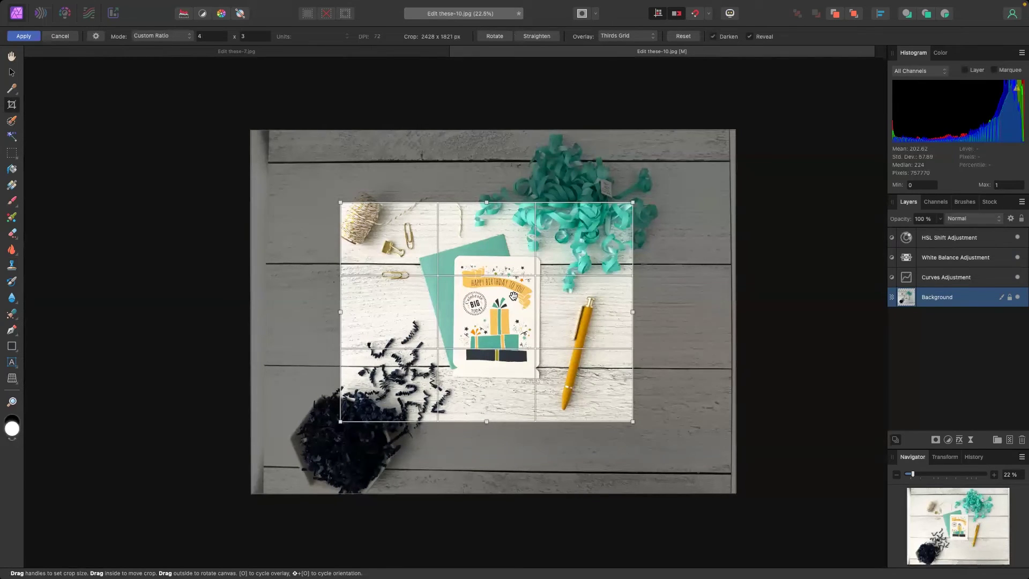
{"action": "key", "text": "Return"}
{"action": "key", "text": "super+0"}
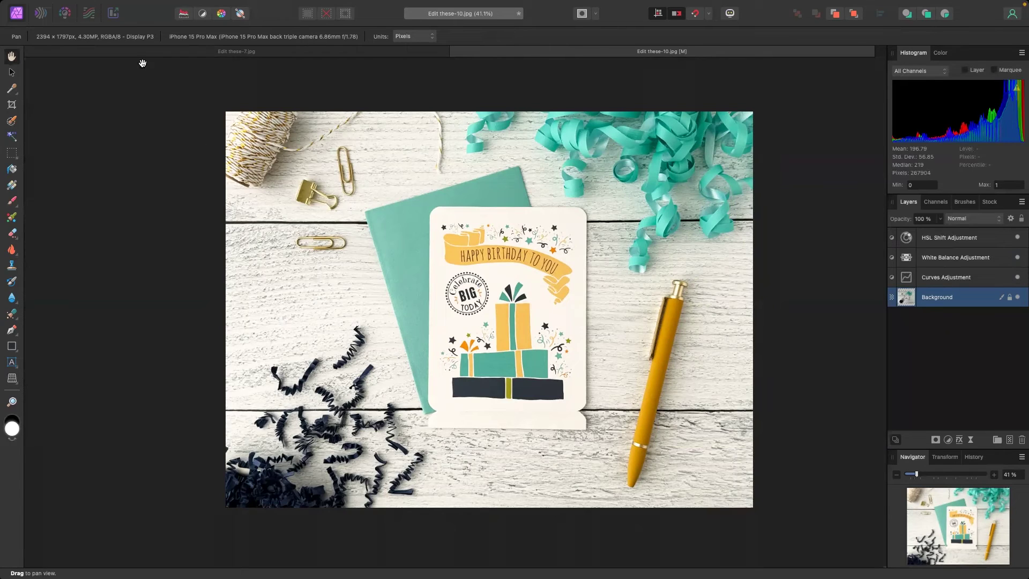
Open File > Export and keep the 2394 px JPEG width, moving to the Quality field.
{"action": "left_click", "coordinate": [97, 8]}
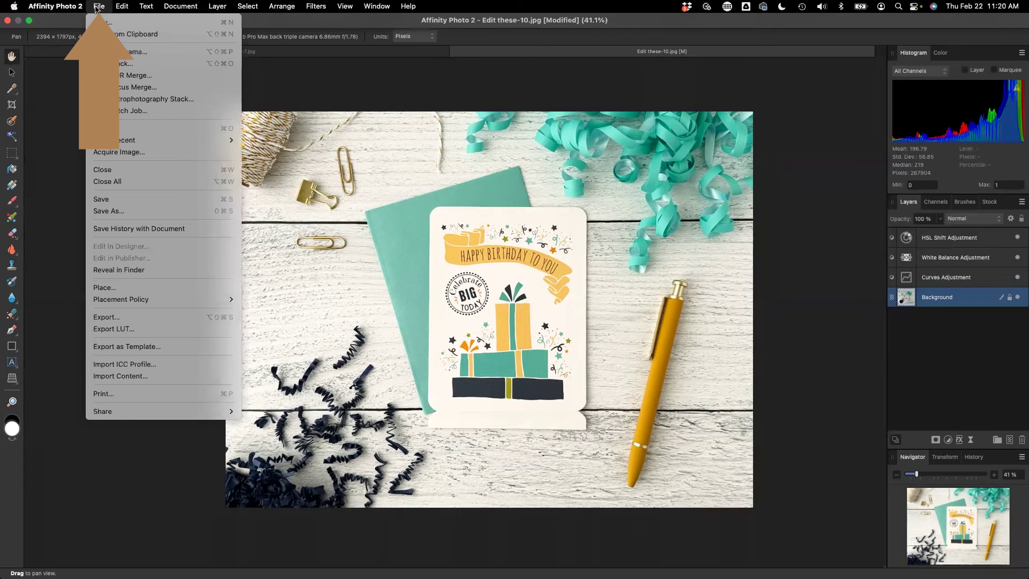
{"action": "left_click", "coordinate": [107, 318]}
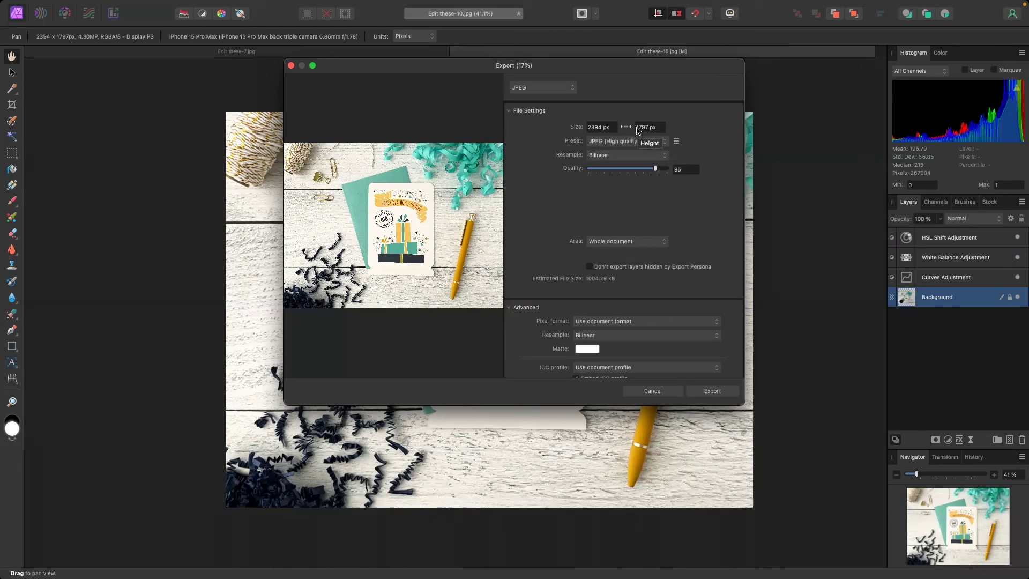
{"action": "double_click", "coordinate": [600, 127]}
{"action": "left_click_drag", "start_coordinate": [606, 126], "coordinate": [591, 127]}
{"action": "key", "text": "Tab"}
Pick the JPEG (Medium quality) preset, quality 45 at about 427.52 kB, and export.
{"action": "left_click", "coordinate": [620, 142]}
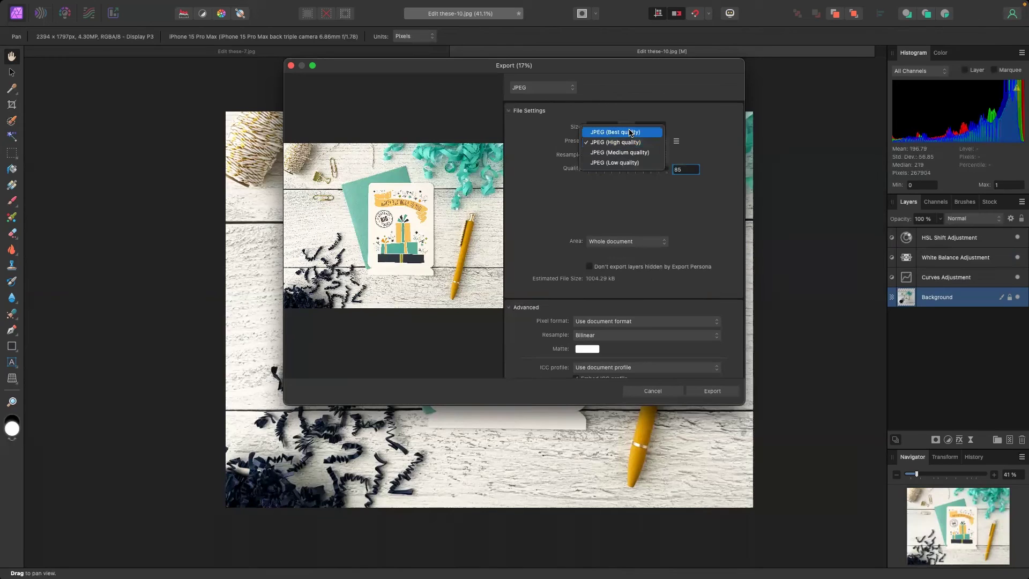
{"action": "left_click", "coordinate": [630, 134]}
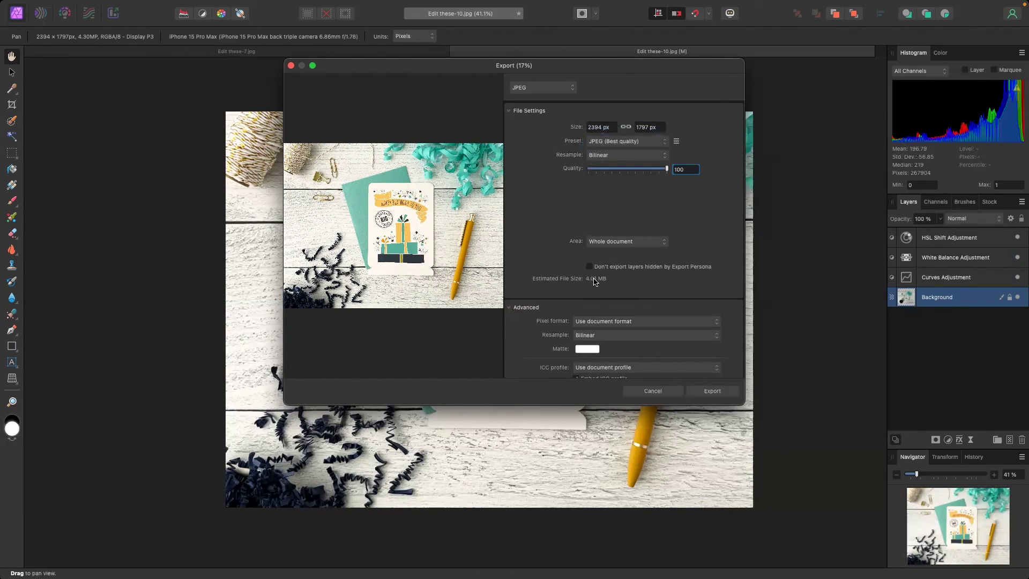
{"action": "left_click", "coordinate": [609, 143]}
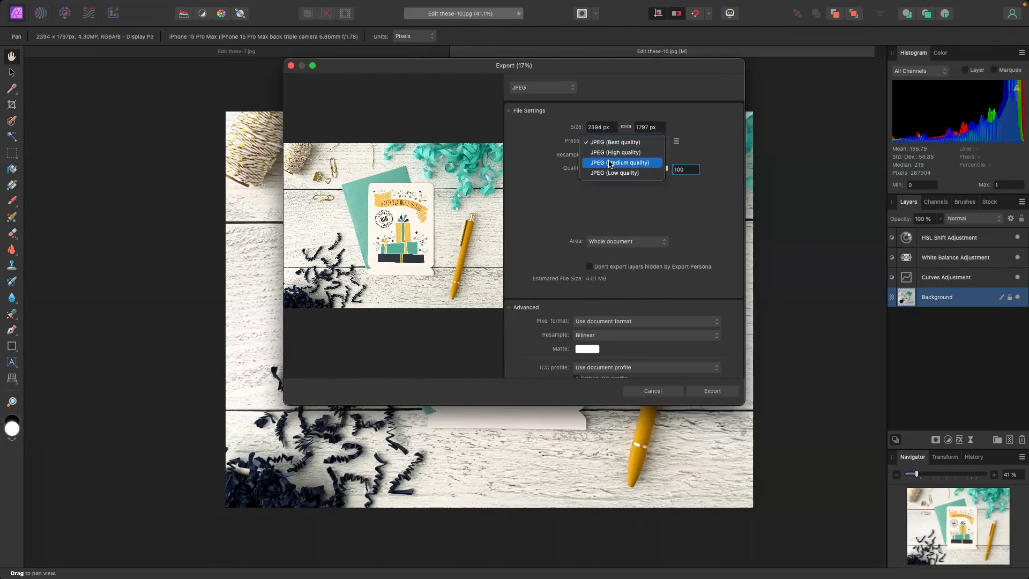
{"action": "left_click", "coordinate": [609, 163]}
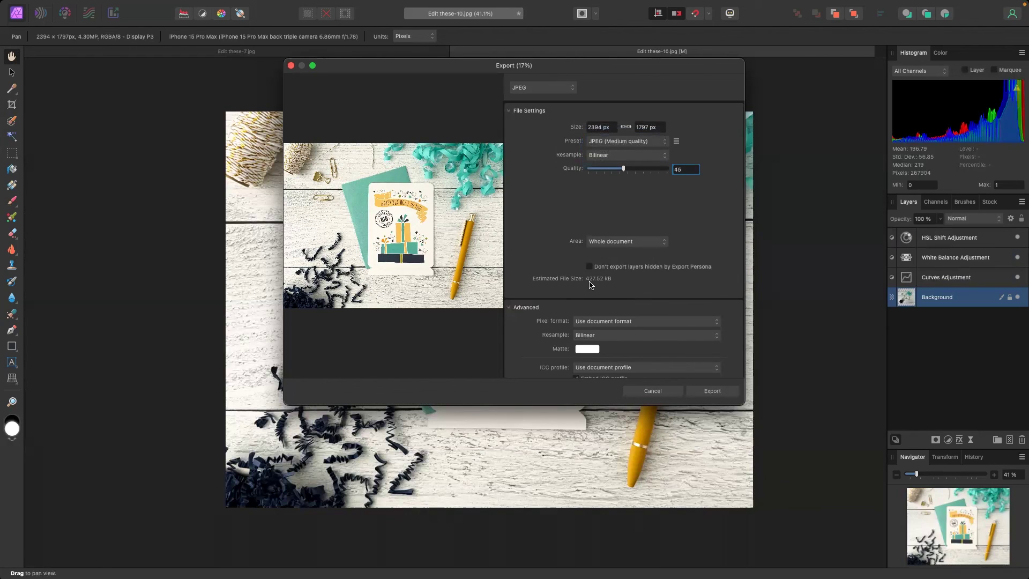
{"action": "scroll", "coordinate": [589, 284], "scroll_direction": "down", "scroll_amount": 1}
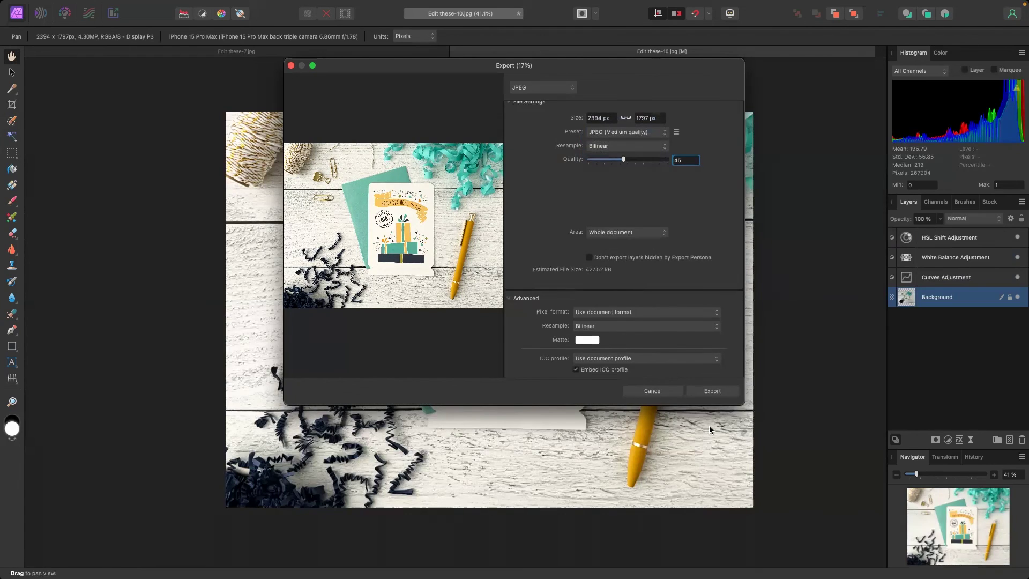
{"action": "left_click", "coordinate": [717, 391]}
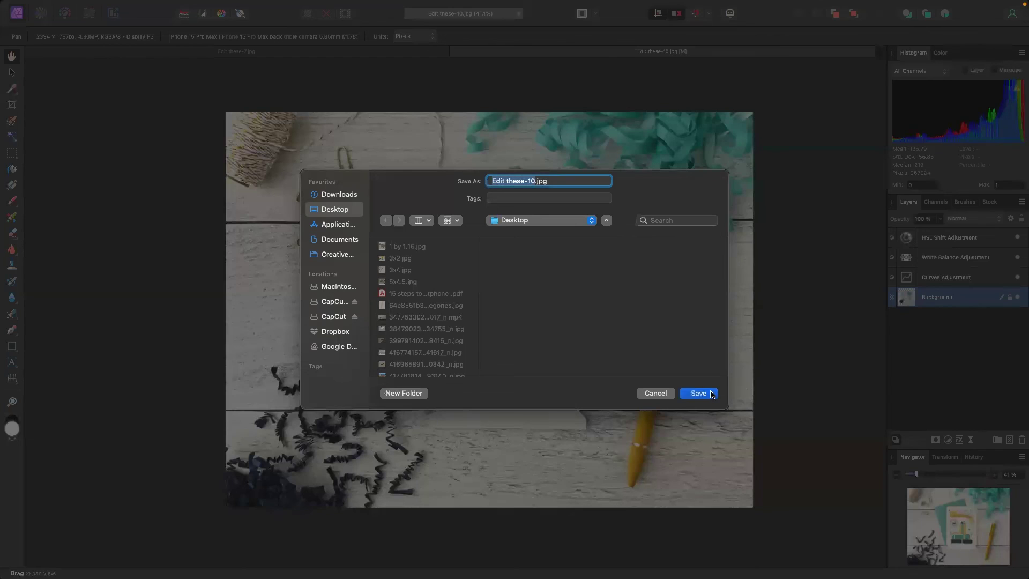
Confirm the save sheet to write Edit these-10.jpg to the Desktop folder.
{"action": "left_click", "coordinate": [710, 390]}
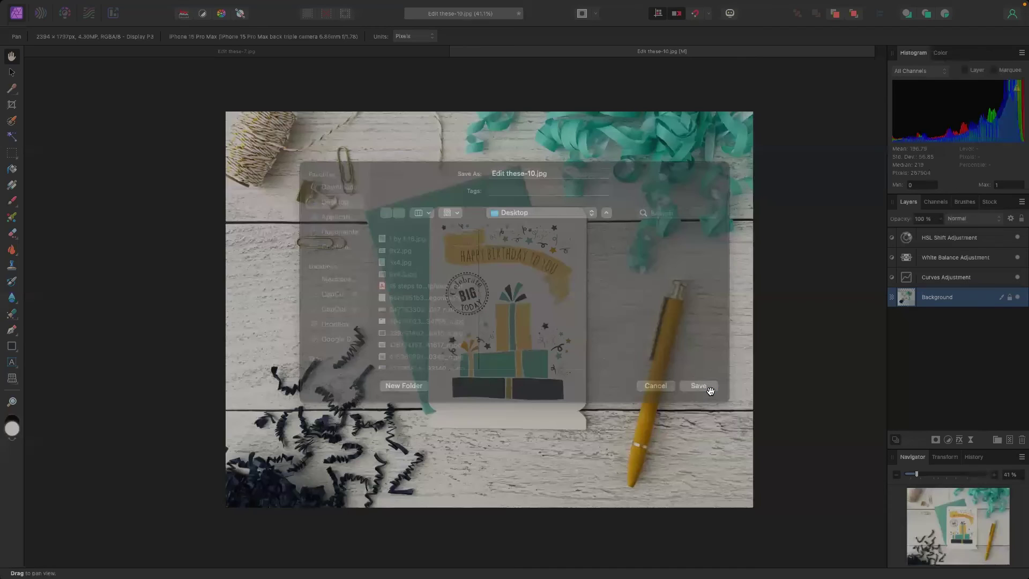